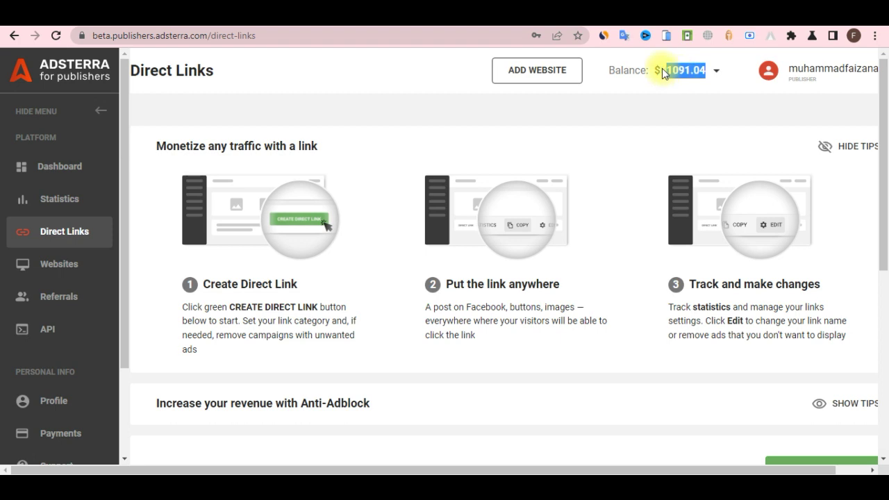
Step: Highlight the publisher account's balance on the Adsterra Direct Links page and switch to the YouTube video page
{"action": "left_click_drag", "start_coordinate": [657, 72], "coordinate": [699, 80]}
{"action": "left_click", "coordinate": [669, 87]}
{"action": "key", "text": "ctrl+Tab"}
Step: Examine the YouTube video's web address and the second half of its title, then return to the Adsterra page
{"action": "left_click_drag", "start_coordinate": [267, 36], "coordinate": [153, 35]}
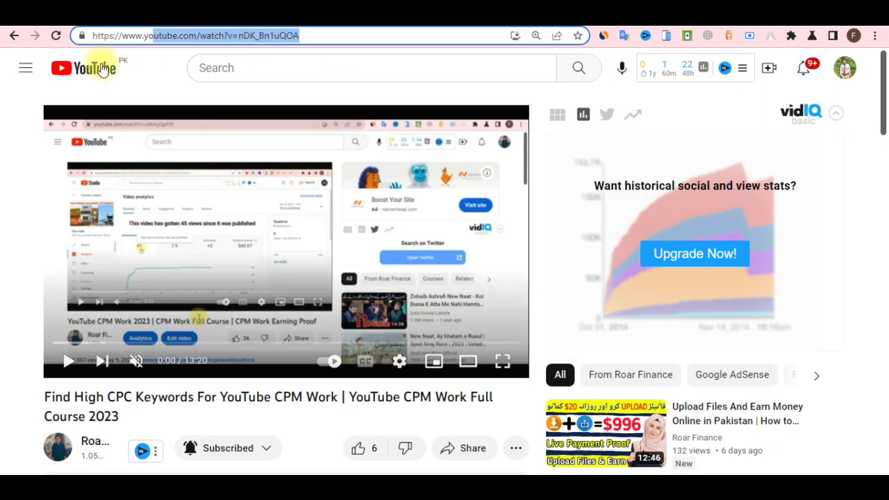
{"action": "left_click_drag", "start_coordinate": [885, 104], "coordinate": [885, 120]}
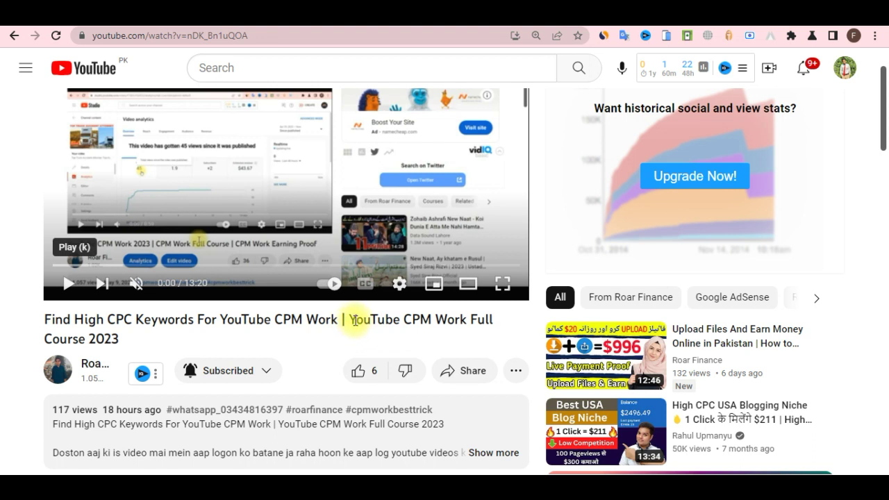
{"action": "left_click_drag", "start_coordinate": [352, 323], "coordinate": [382, 339]}
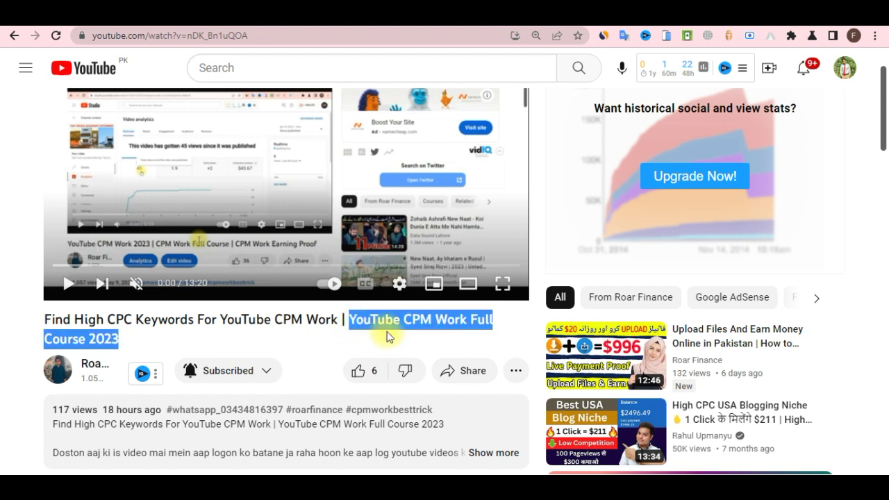
{"action": "key", "text": "ctrl+Tab"}
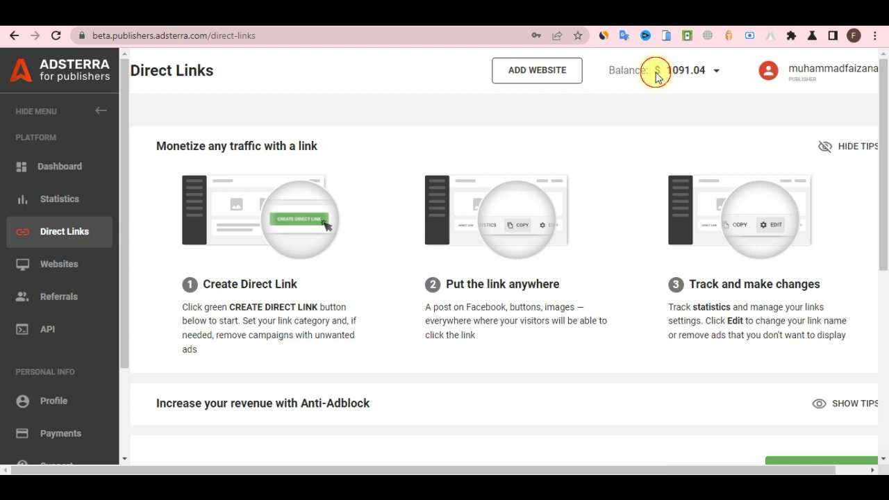
Step: Request a new direct link in the Non-adult category and dismiss the submission notice
{"action": "left_click_drag", "start_coordinate": [655, 72], "coordinate": [681, 77]}
{"action": "left_click_drag", "start_coordinate": [884, 222], "coordinate": [886, 293]}
{"action": "scroll", "coordinate": [832, 296], "scroll_direction": "down", "scroll_amount": 1}
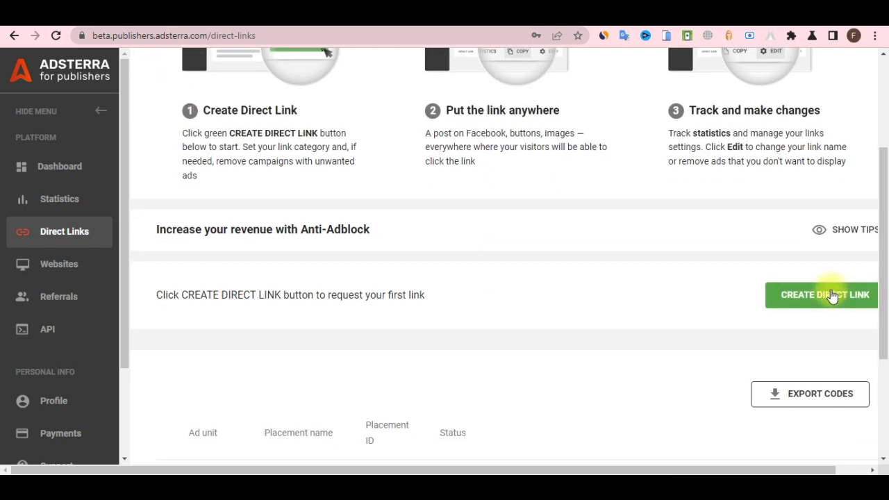
{"action": "left_click", "coordinate": [831, 294]}
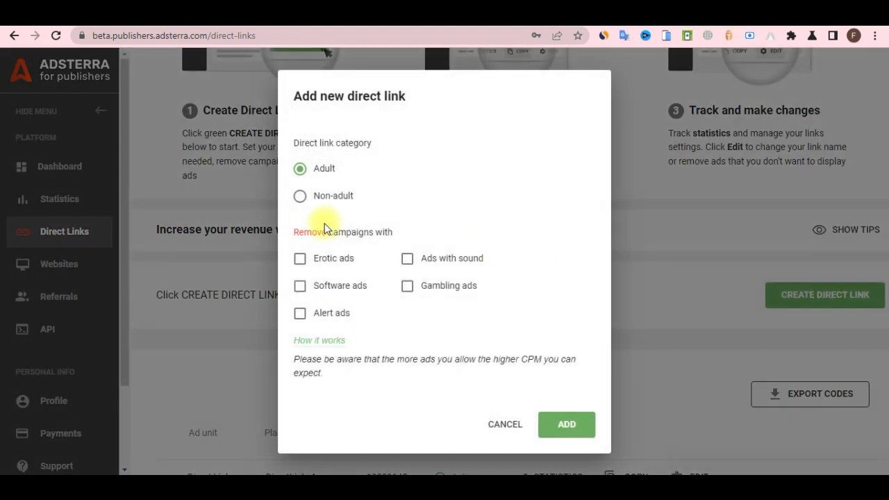
{"action": "left_click", "coordinate": [306, 211]}
{"action": "left_click", "coordinate": [571, 422]}
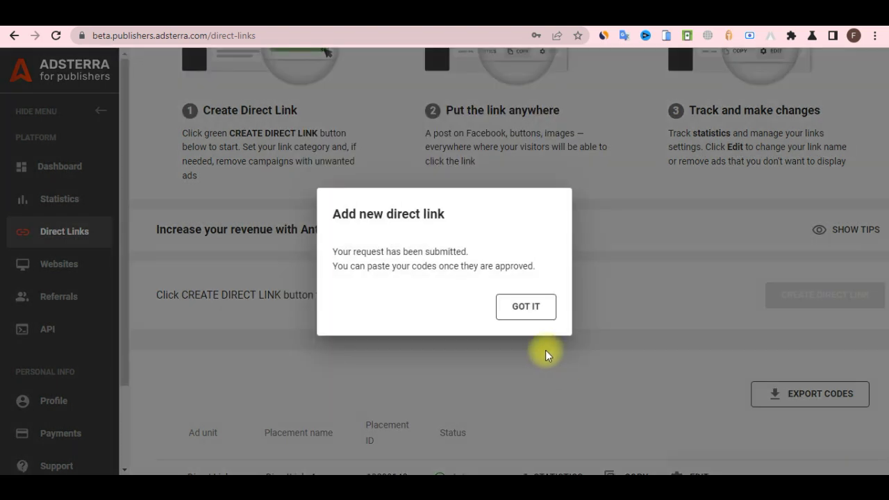
{"action": "left_click", "coordinate": [525, 312]}
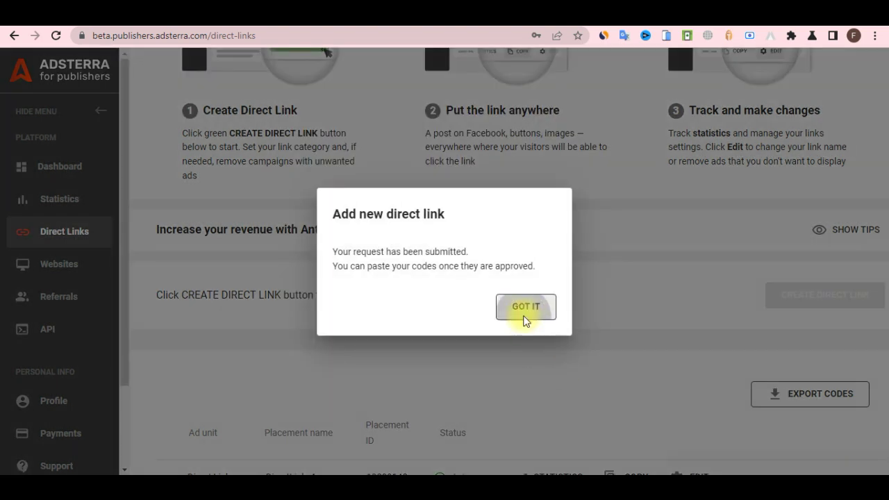
Step: Copy the link of DirectLink_4 from the placement list, paste it into a blank Notepad document and highlight it
{"action": "left_click_drag", "start_coordinate": [885, 246], "coordinate": [885, 352]}
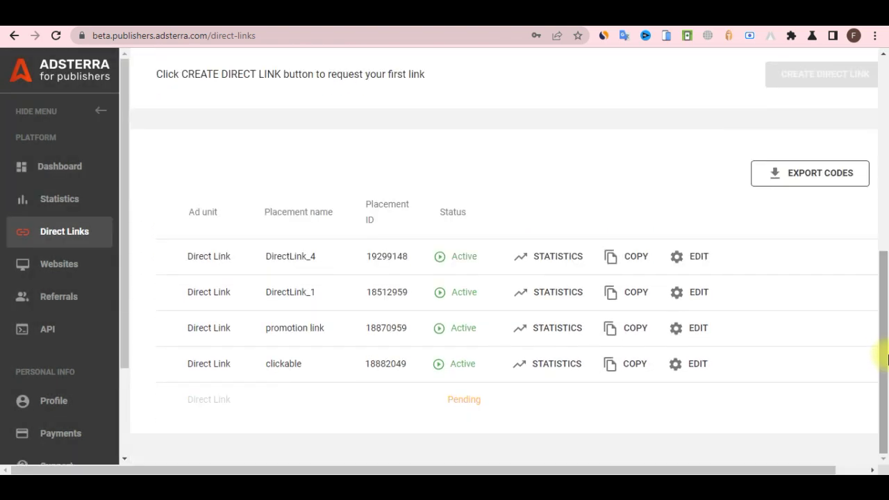
{"action": "left_click", "coordinate": [616, 262]}
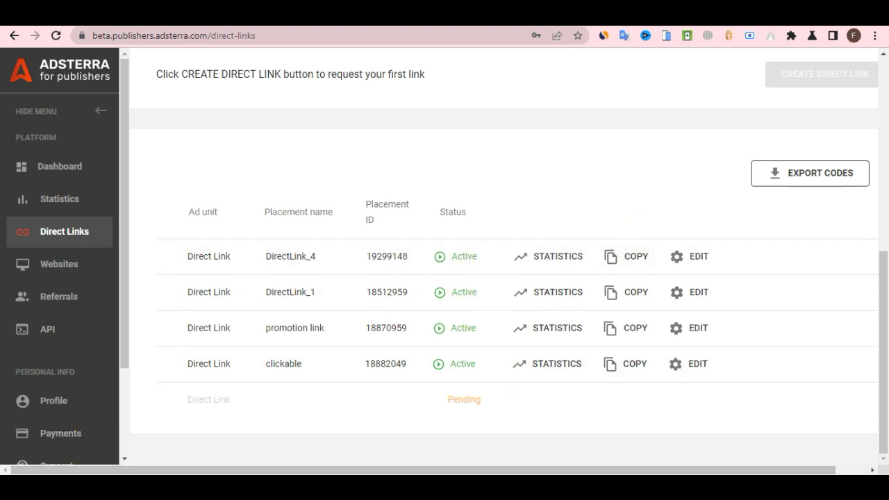
{"action": "key", "text": "super"}
{"action": "left_click", "coordinate": [69, 190]}
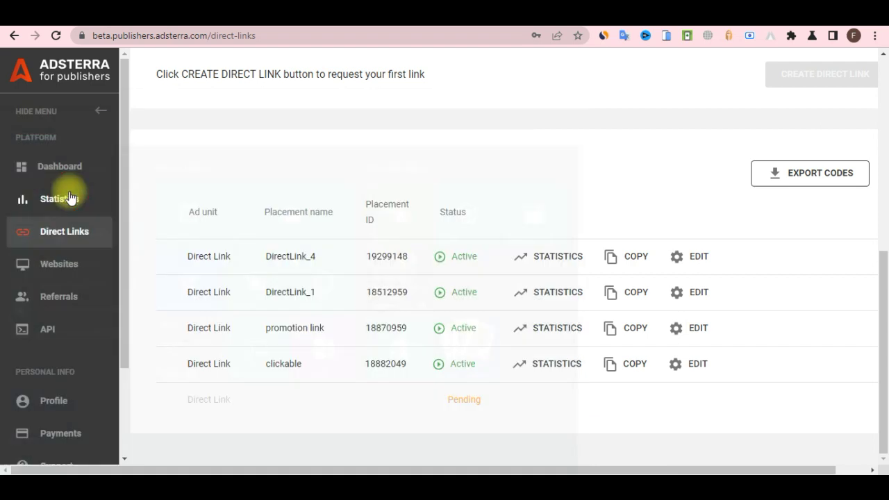
{"action": "right_click", "coordinate": [328, 255]}
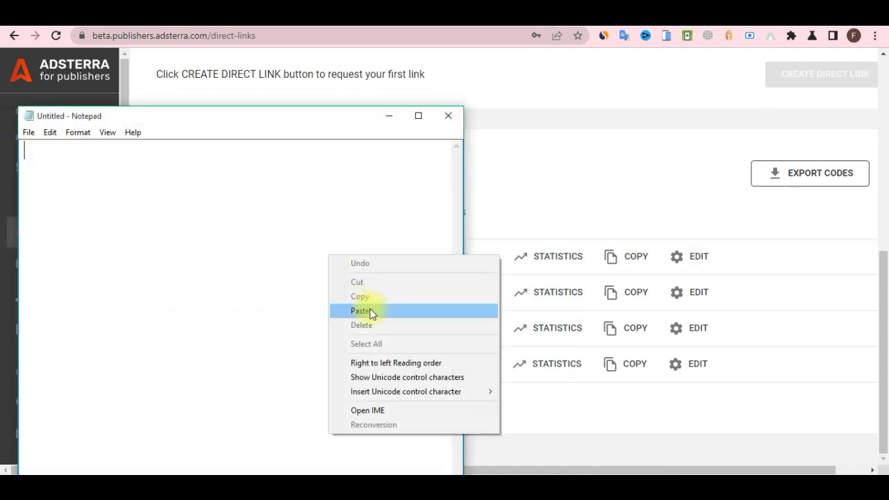
{"action": "left_click", "coordinate": [369, 310]}
{"action": "left_click_drag", "start_coordinate": [390, 218], "coordinate": [44, 149]}
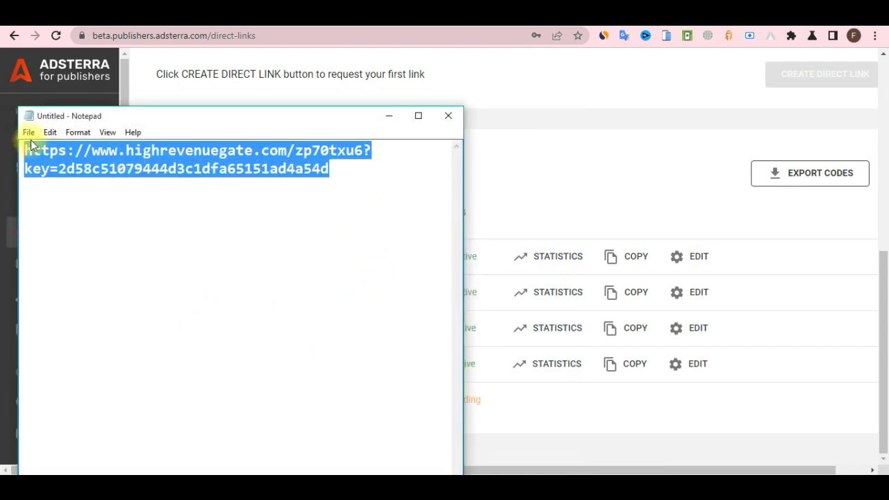
{"action": "left_click", "coordinate": [368, 185]}
{"action": "left_click_drag", "start_coordinate": [368, 185], "coordinate": [2, 149]}
Step: Return to the YouTube video page and look over its title and description
{"action": "left_click", "coordinate": [317, 86]}
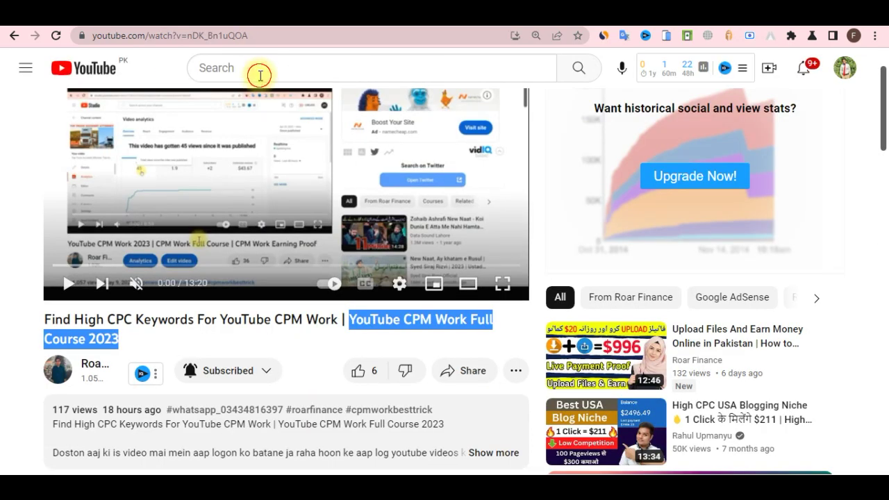
{"action": "left_click", "coordinate": [259, 75]}
{"action": "left_click", "coordinate": [236, 332]}
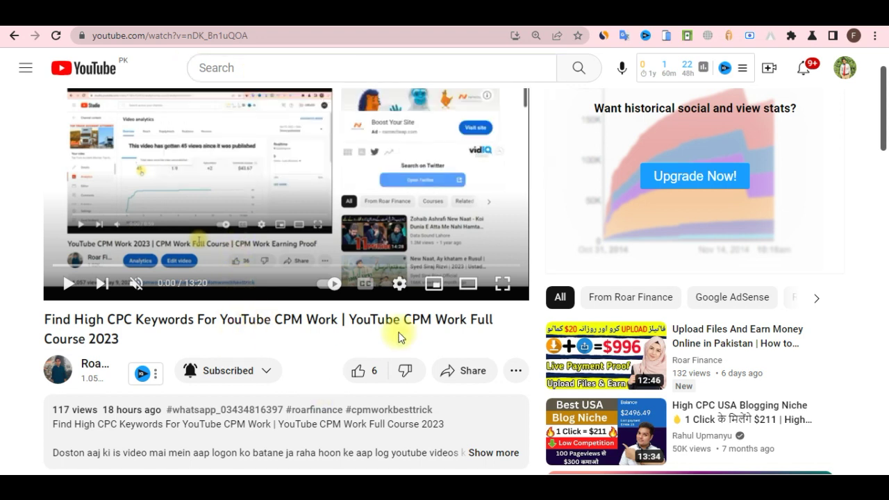
{"action": "left_click_drag", "start_coordinate": [885, 108], "coordinate": [885, 122]}
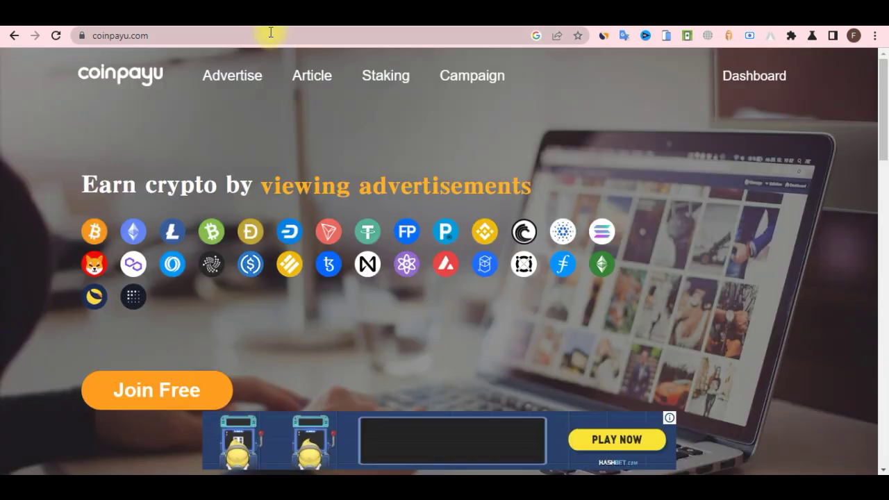
Step: Check the monthly visits of coinpayu.com in the Similarweb traffic overview
{"action": "left_click_drag", "start_coordinate": [268, 33], "coordinate": [91, 34]}
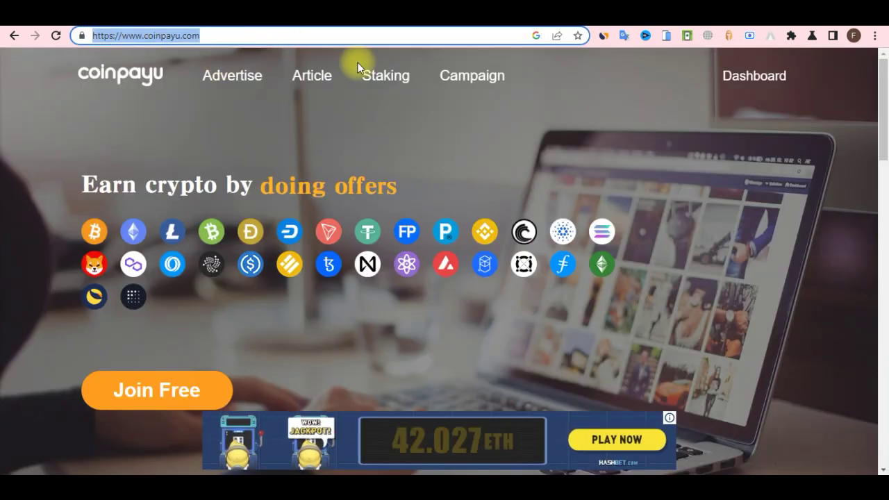
{"action": "left_click", "coordinate": [605, 36]}
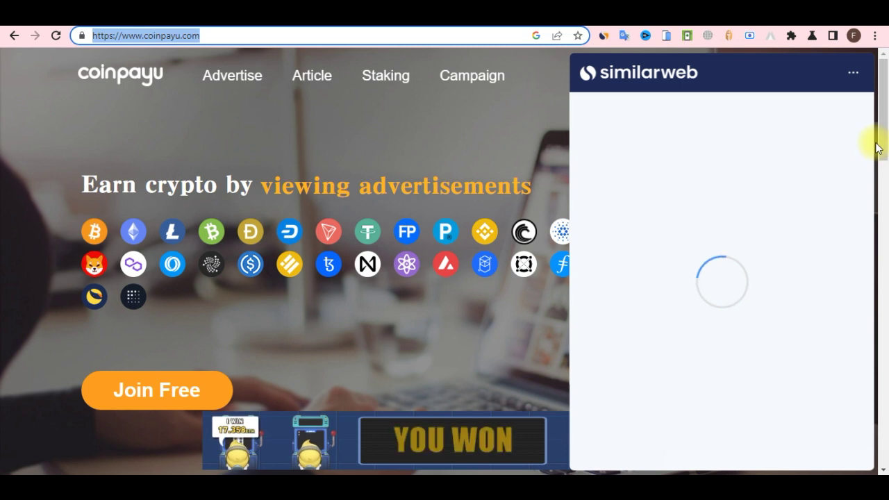
{"action": "left_click_drag", "start_coordinate": [874, 146], "coordinate": [875, 238]}
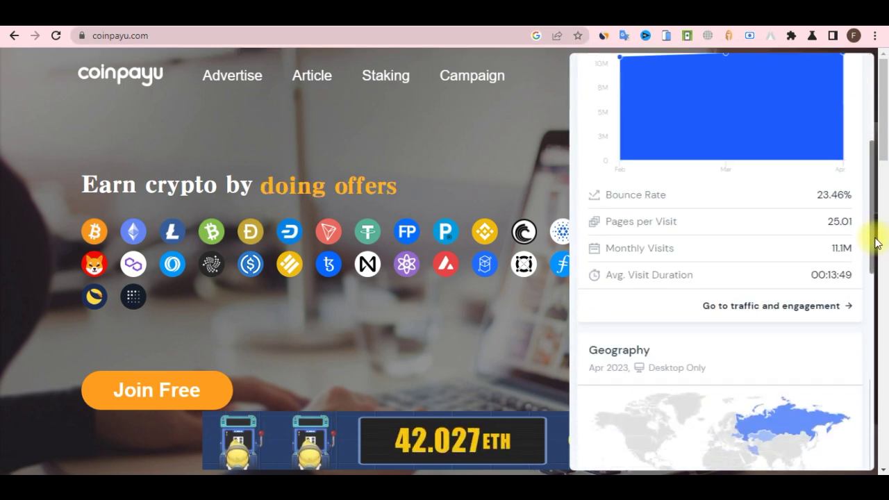
{"action": "left_click_drag", "start_coordinate": [828, 254], "coordinate": [866, 248]}
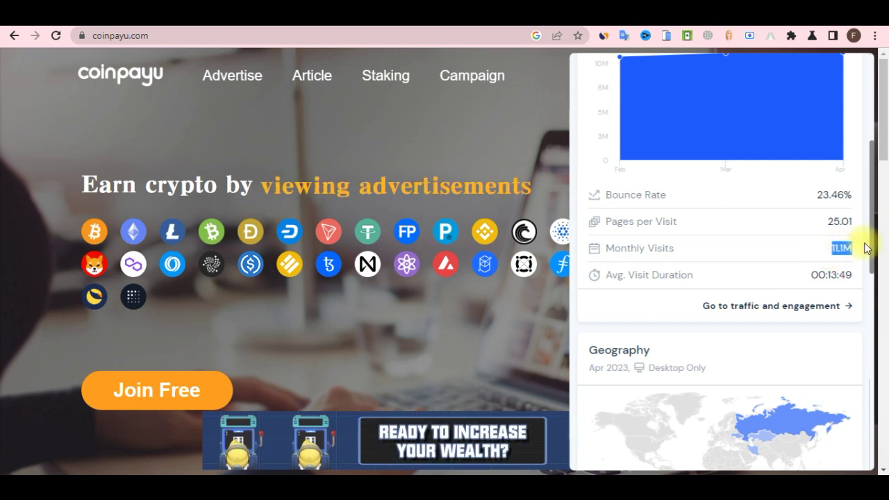
{"action": "scroll", "coordinate": [873, 254], "scroll_direction": "down", "scroll_amount": 1}
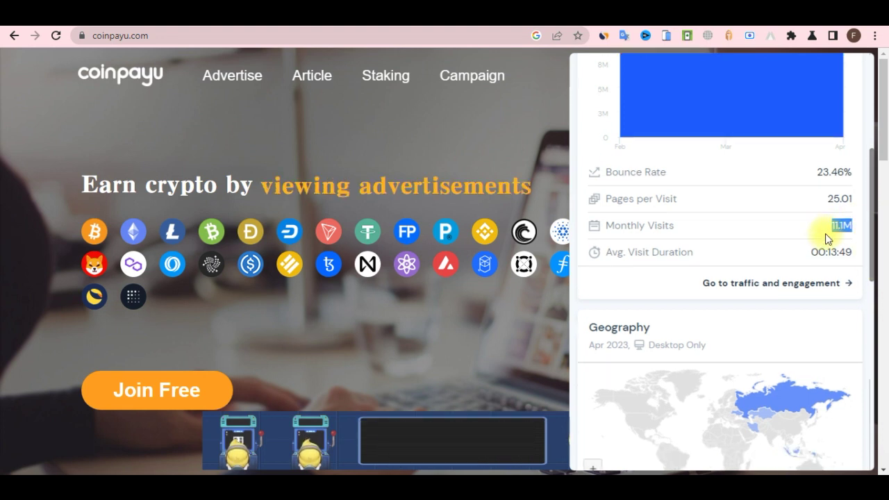
{"action": "left_click_drag", "start_coordinate": [832, 229], "coordinate": [857, 232]}
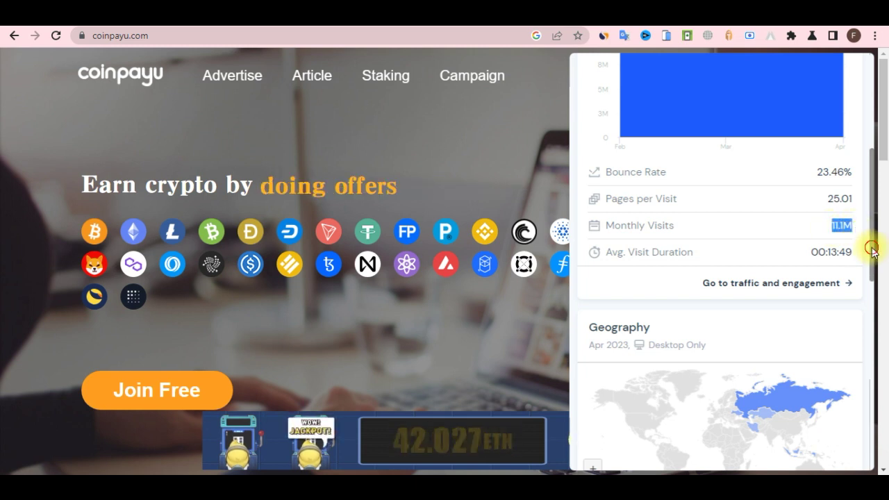
Step: Examine the top five countries and their traffic shares for coinpayu.com, then close the Similarweb overview
{"action": "scroll", "coordinate": [872, 250], "scroll_direction": "down", "scroll_amount": 3}
{"action": "scroll", "coordinate": [875, 336], "scroll_direction": "down", "scroll_amount": 1}
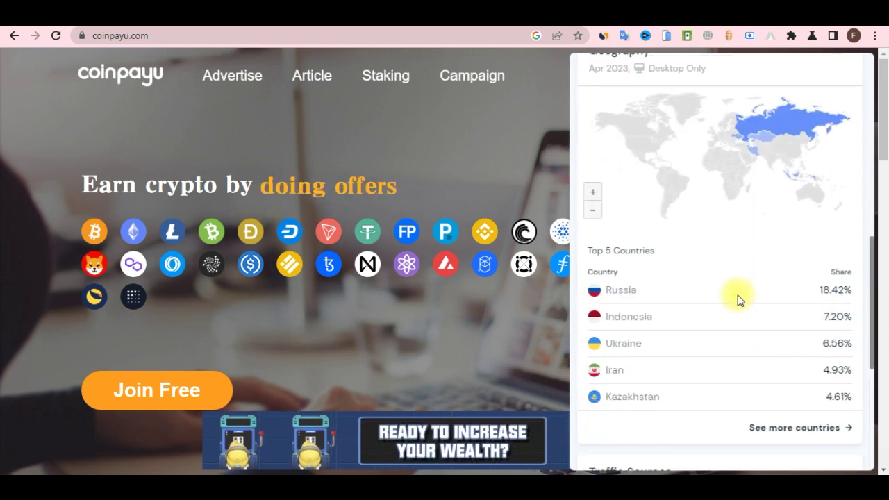
{"action": "double_click", "coordinate": [826, 291]}
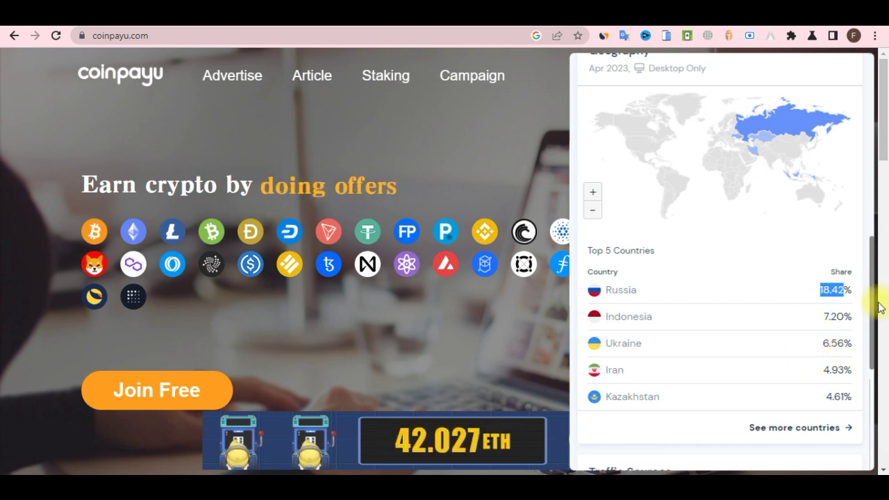
{"action": "scroll", "coordinate": [856, 255], "scroll_direction": "up", "scroll_amount": 8}
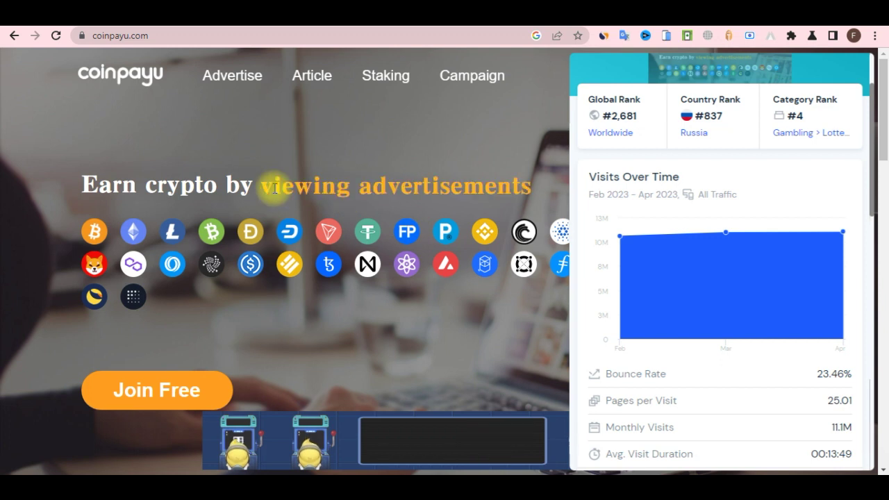
{"action": "left_click", "coordinate": [274, 188]}
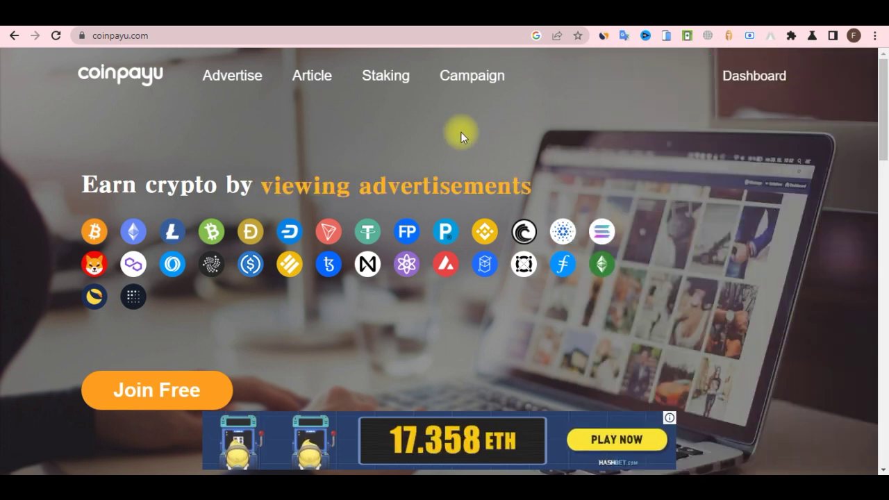
Step: Open the CoinPayU account dashboard and log out of the account
{"action": "left_click", "coordinate": [738, 79]}
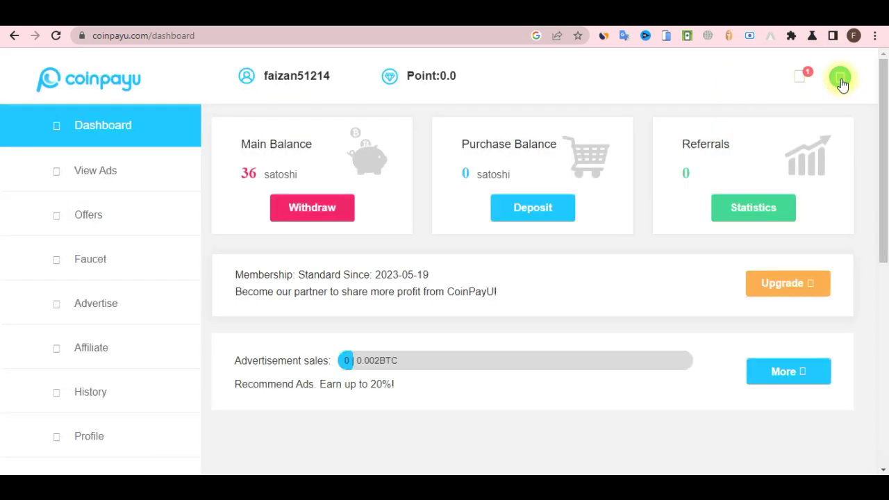
{"action": "left_click", "coordinate": [840, 81]}
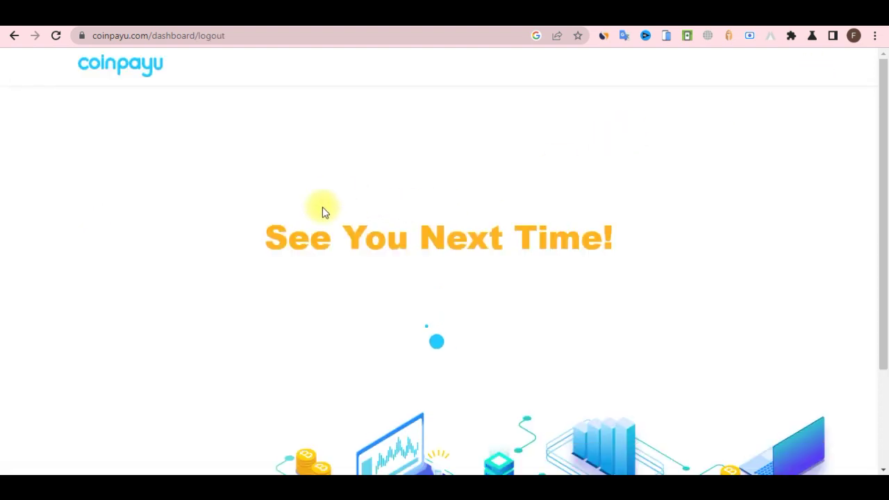
{"action": "left_click", "coordinate": [230, 34]}
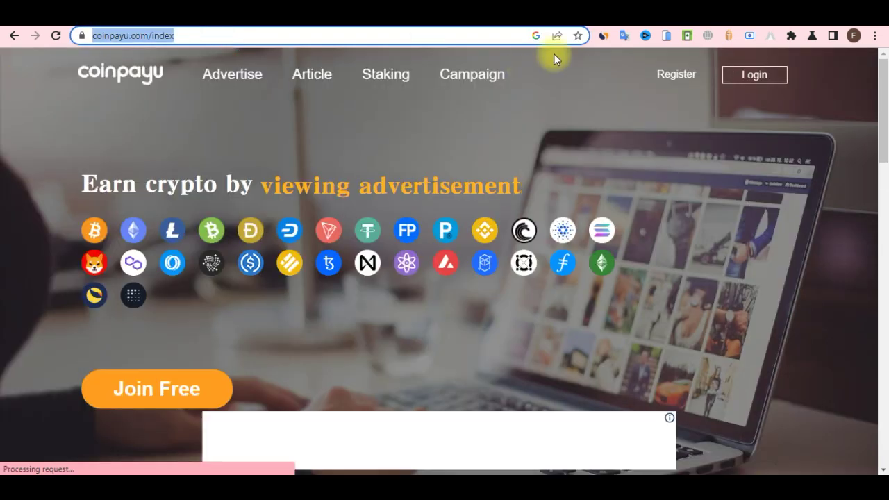
Step: Open the CoinPayU registration form, go through its empty fields and agree to the terms of service and privacy policy
{"action": "left_click", "coordinate": [673, 78]}
{"action": "left_click", "coordinate": [323, 247]}
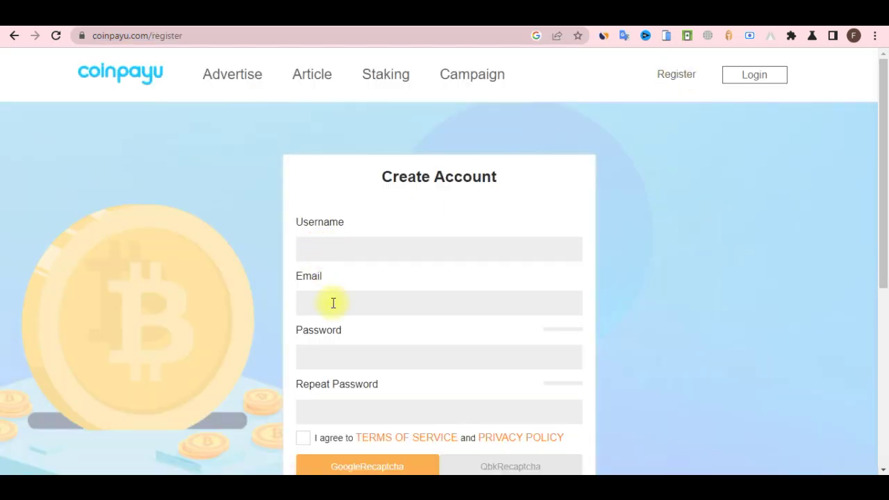
{"action": "left_click_drag", "start_coordinate": [883, 172], "coordinate": [883, 224]}
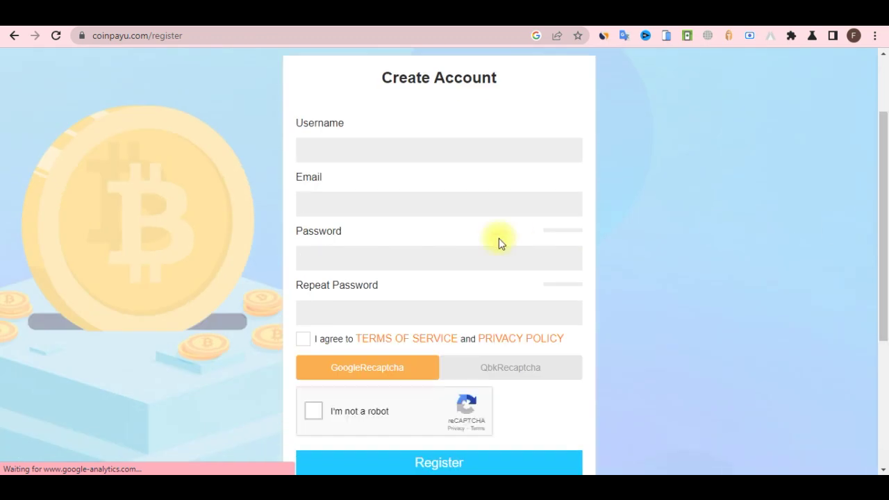
{"action": "left_click", "coordinate": [458, 306]}
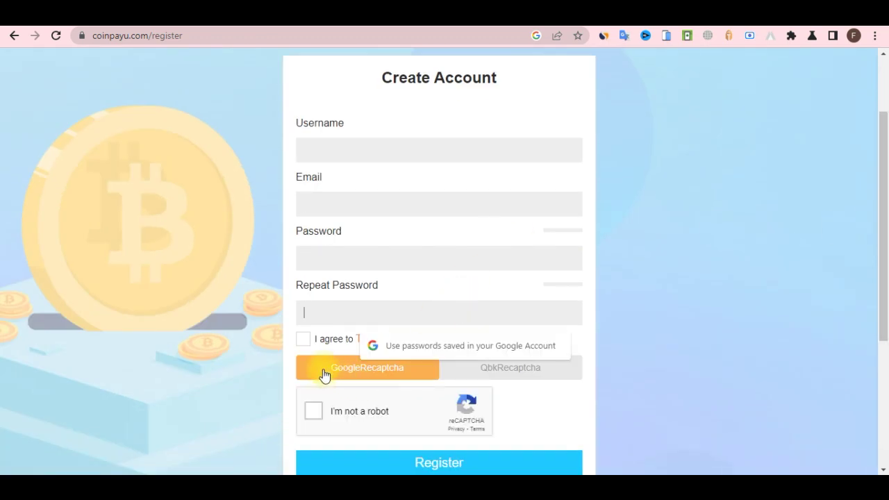
{"action": "left_click", "coordinate": [304, 340]}
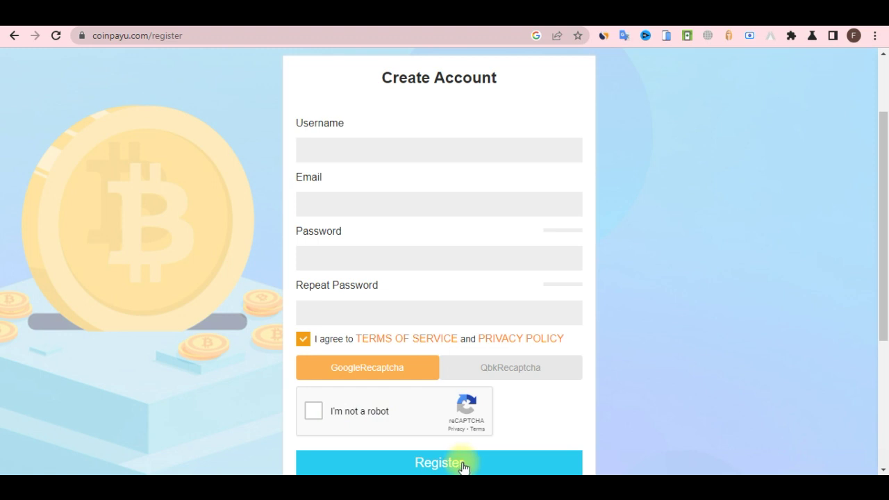
Step: Highlight the Create Account heading, then leave the registration form and open the CoinPayU login page
{"action": "left_click", "coordinate": [316, 37]}
{"action": "left_click_drag", "start_coordinate": [383, 78], "coordinate": [740, 168]}
{"action": "scroll", "coordinate": [886, 208], "scroll_direction": "up", "scroll_amount": 2}
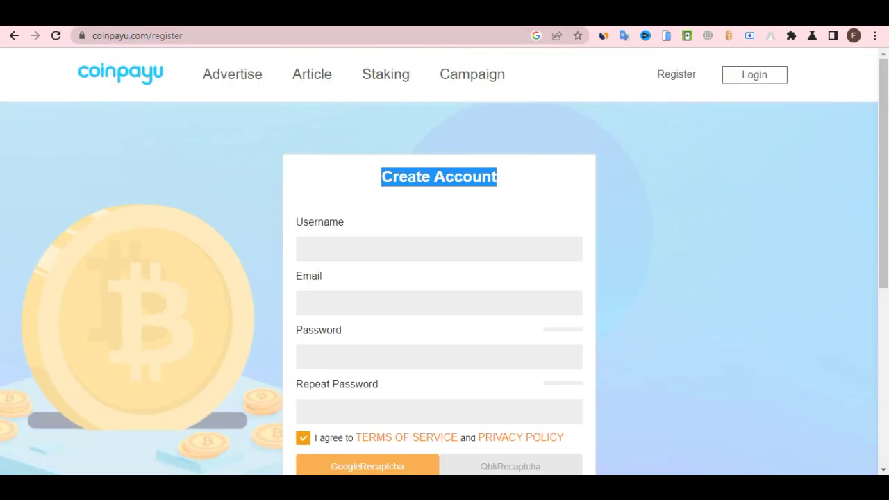
{"action": "left_click", "coordinate": [731, 75]}
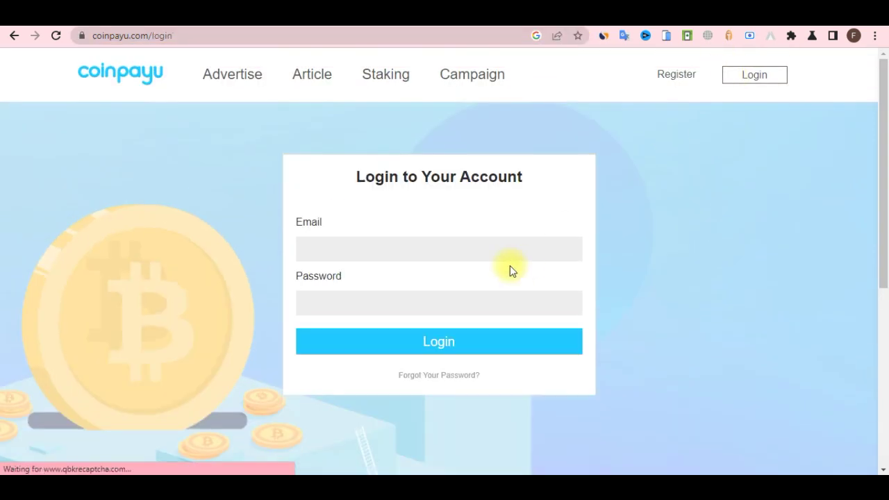
Step: Log in to the CoinPayU account and highlight the main balance and the purchase balance on the dashboard
{"action": "left_click", "coordinate": [430, 252]}
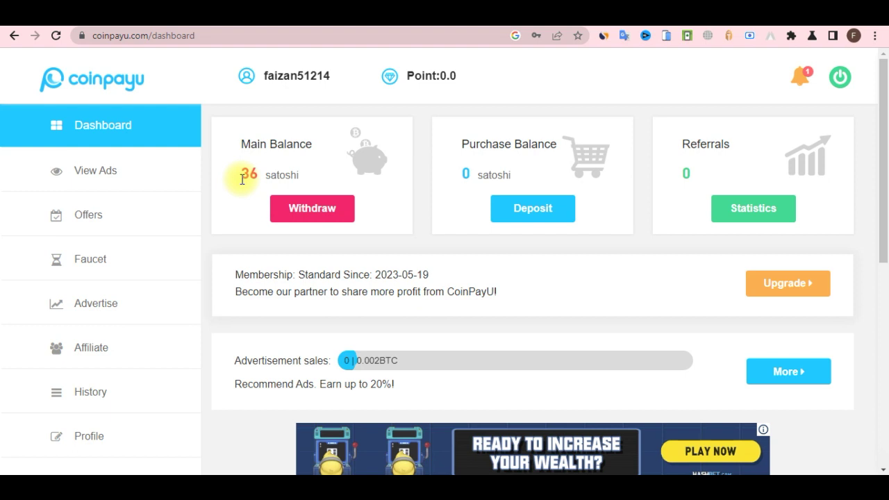
{"action": "left_click_drag", "start_coordinate": [241, 179], "coordinate": [297, 180]}
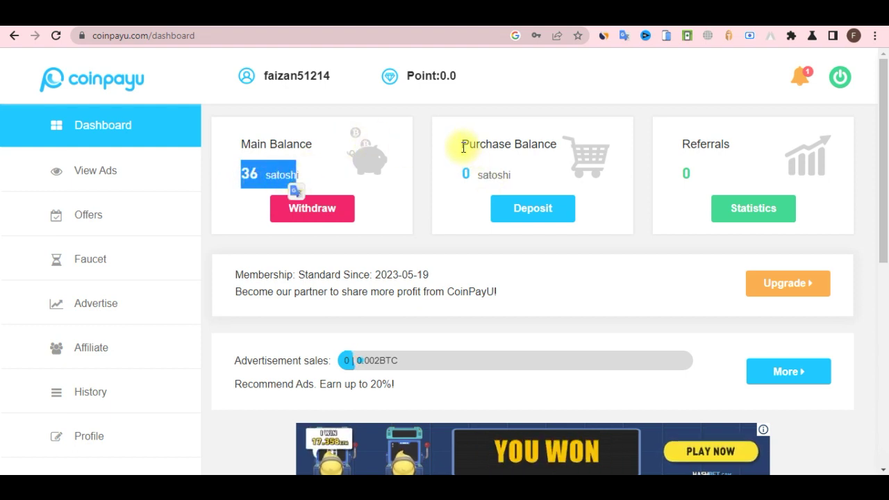
{"action": "left_click_drag", "start_coordinate": [461, 143], "coordinate": [529, 148]}
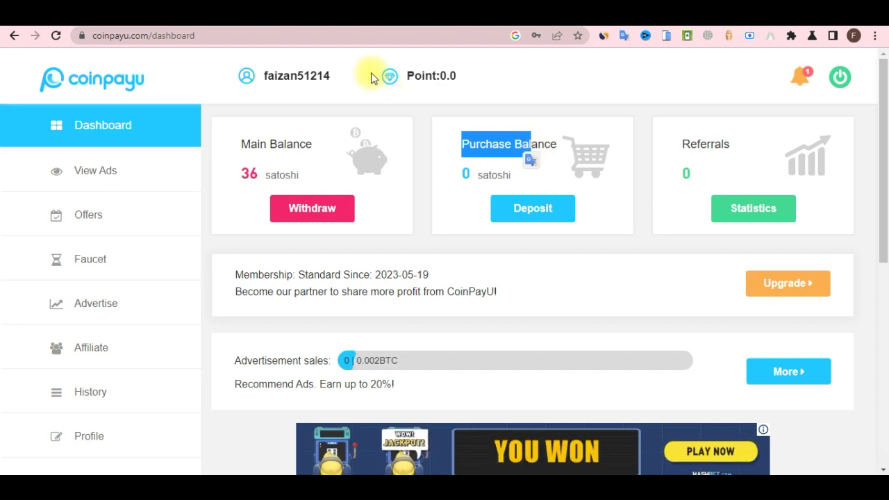
Step: Open the Surf Ads list and look through its first page, including the satoshi reward of the first ad
{"action": "left_click", "coordinate": [119, 170]}
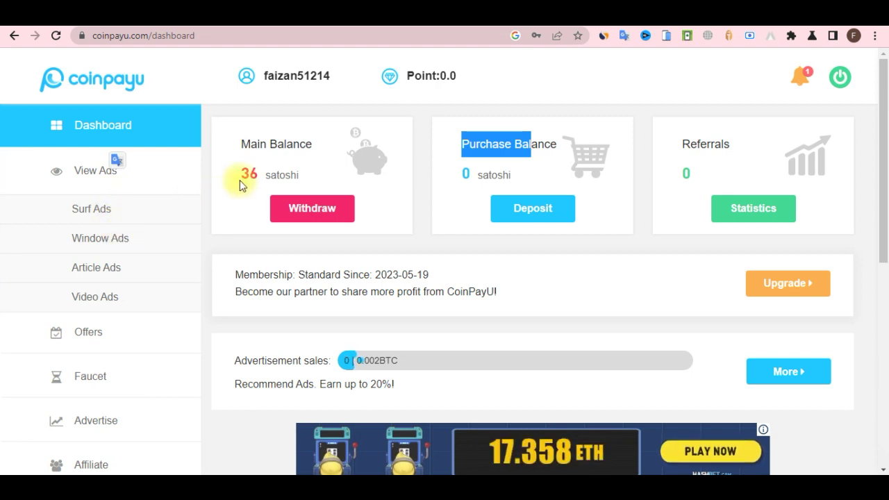
{"action": "left_click_drag", "start_coordinate": [240, 174], "coordinate": [284, 170]}
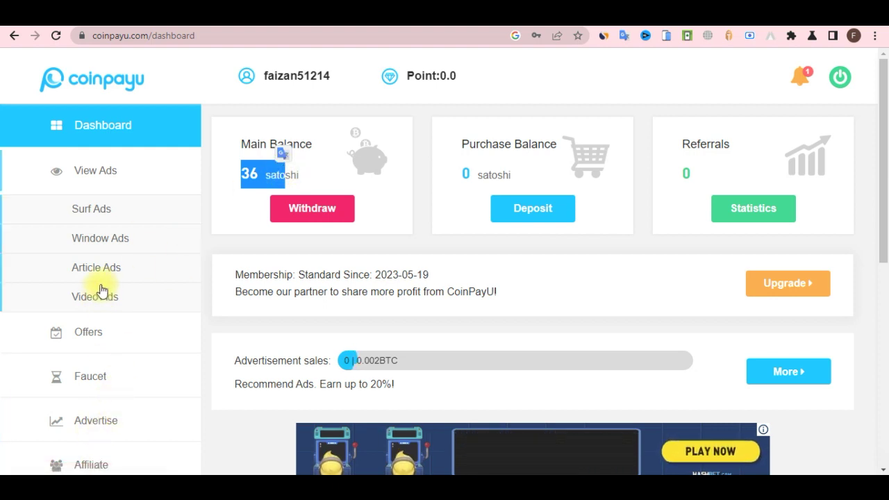
{"action": "left_click", "coordinate": [102, 217]}
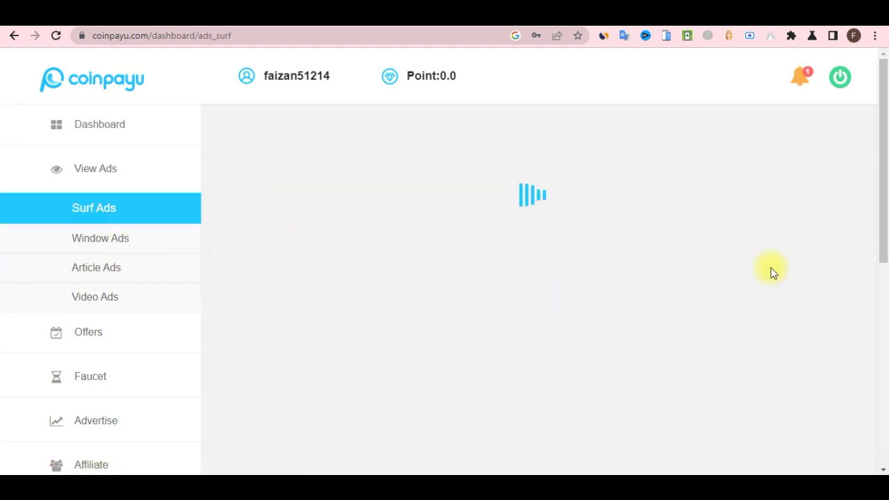
{"action": "scroll", "coordinate": [882, 278], "scroll_direction": "down", "scroll_amount": 10}
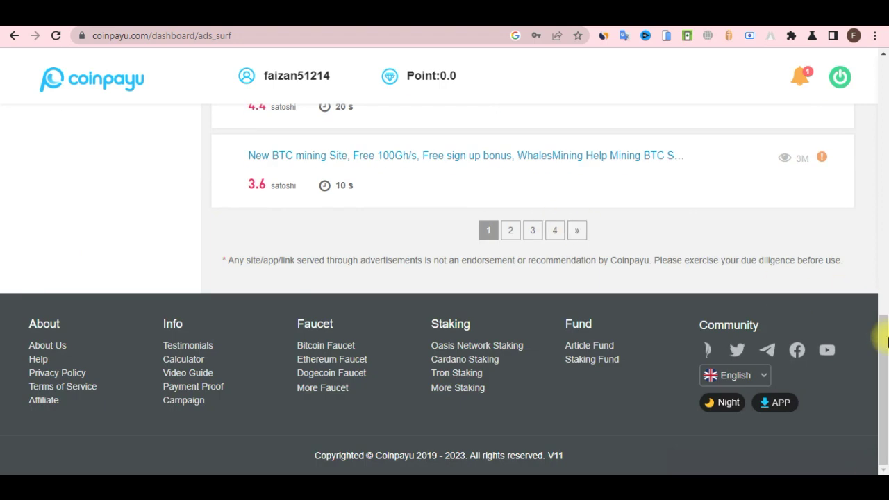
{"action": "scroll", "coordinate": [873, 291], "scroll_direction": "up", "scroll_amount": 10}
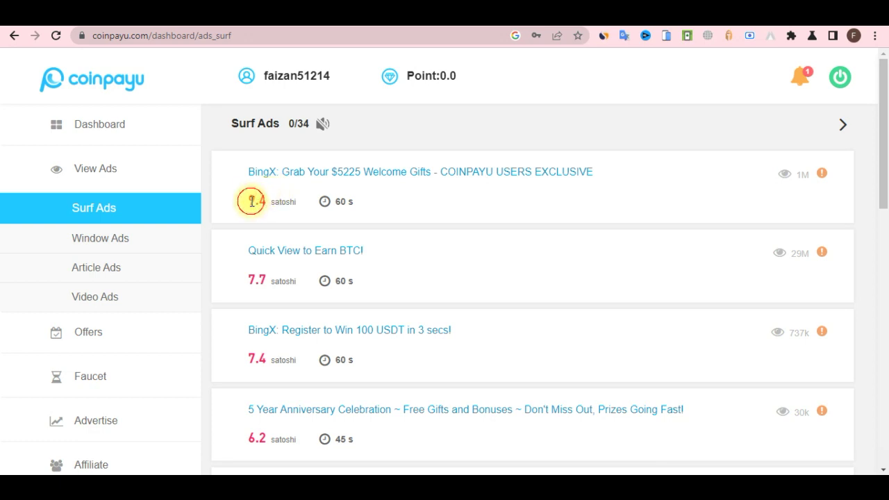
{"action": "left_click_drag", "start_coordinate": [252, 202], "coordinate": [289, 191]}
{"action": "left_click", "coordinate": [417, 214]}
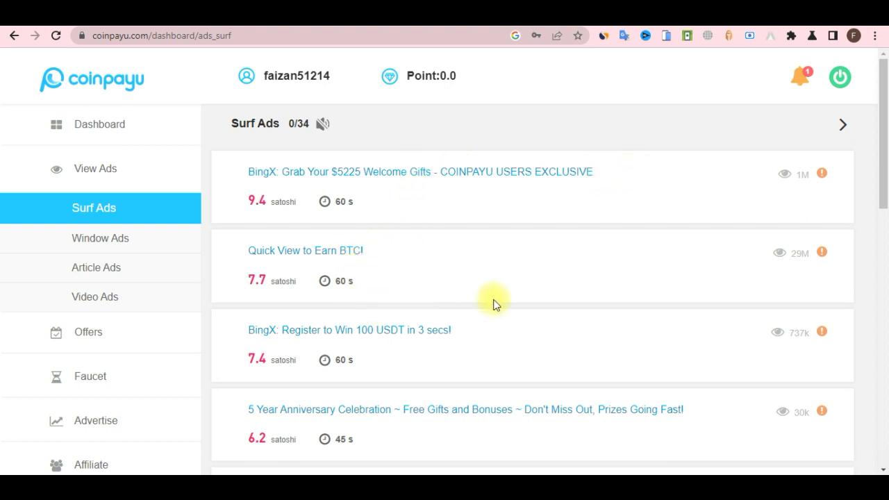
Step: Look over page 4 of the Surf Ads, then open the Window Ads list and check its ad count
{"action": "left_click_drag", "start_coordinate": [887, 323], "coordinate": [881, 469]}
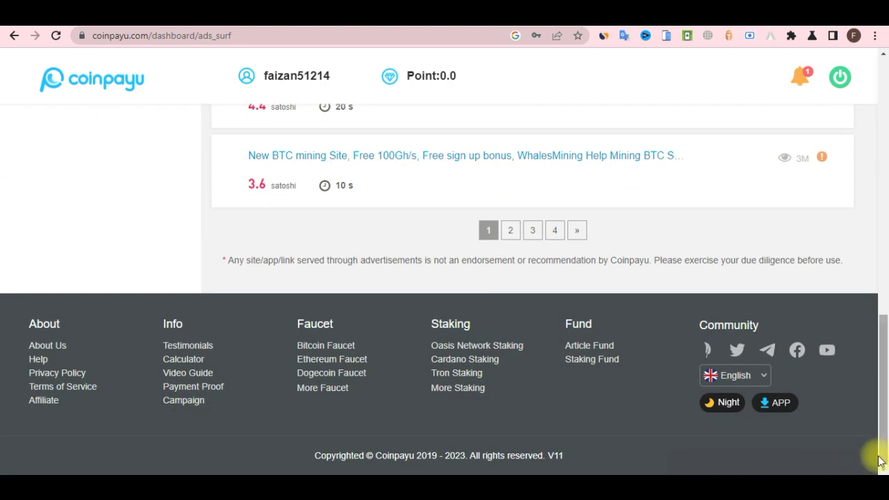
{"action": "left_click", "coordinate": [557, 232]}
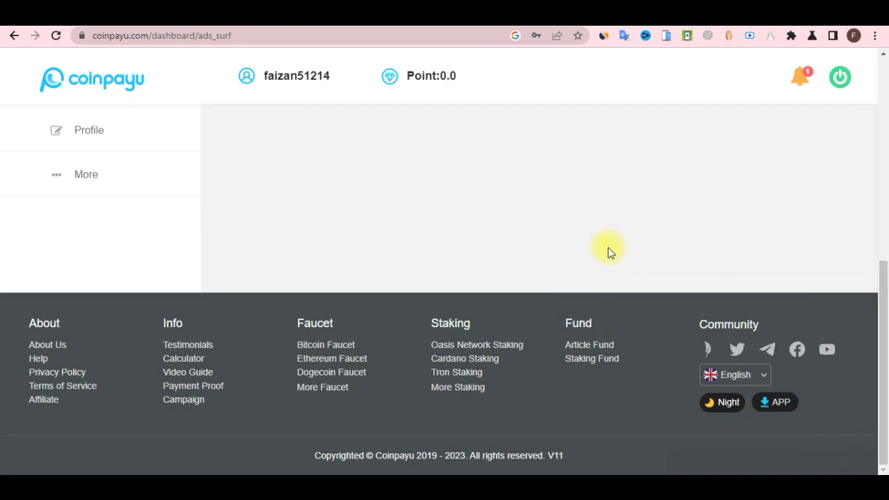
{"action": "scroll", "coordinate": [844, 167], "scroll_direction": "down", "scroll_amount": 1}
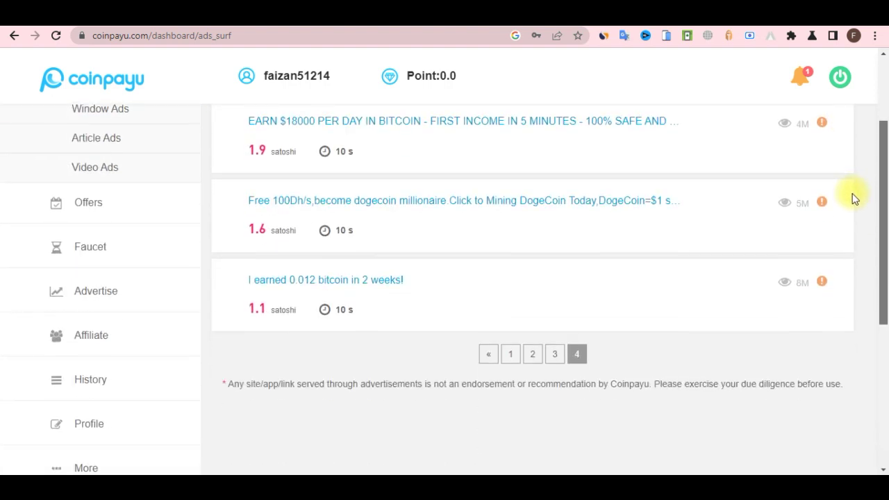
{"action": "scroll", "coordinate": [833, 139], "scroll_direction": "up", "scroll_amount": 2}
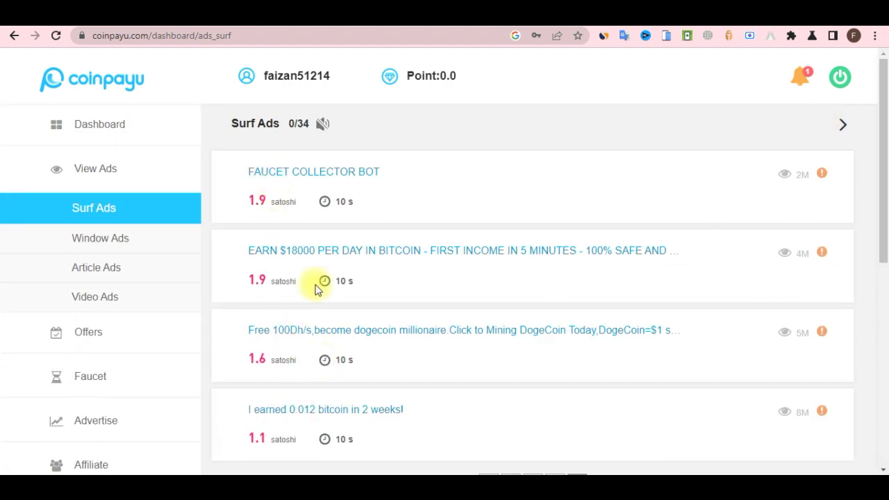
{"action": "left_click", "coordinate": [97, 236]}
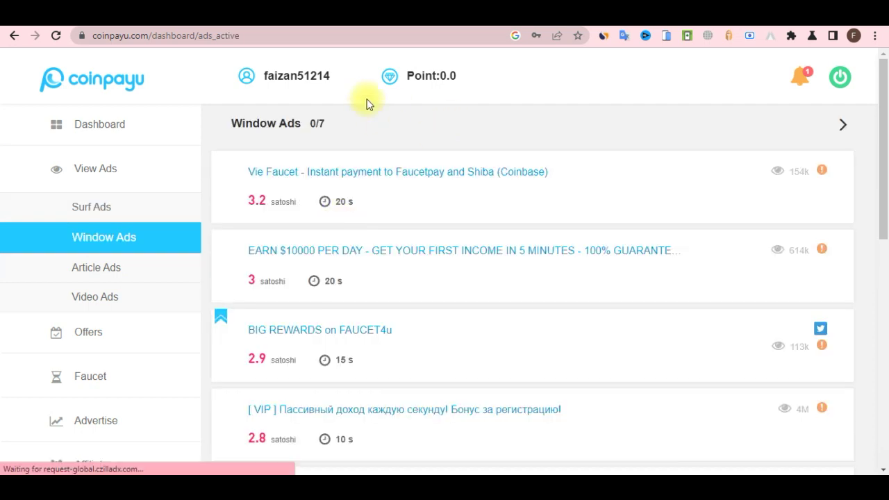
{"action": "left_click_drag", "start_coordinate": [311, 120], "coordinate": [332, 124]}
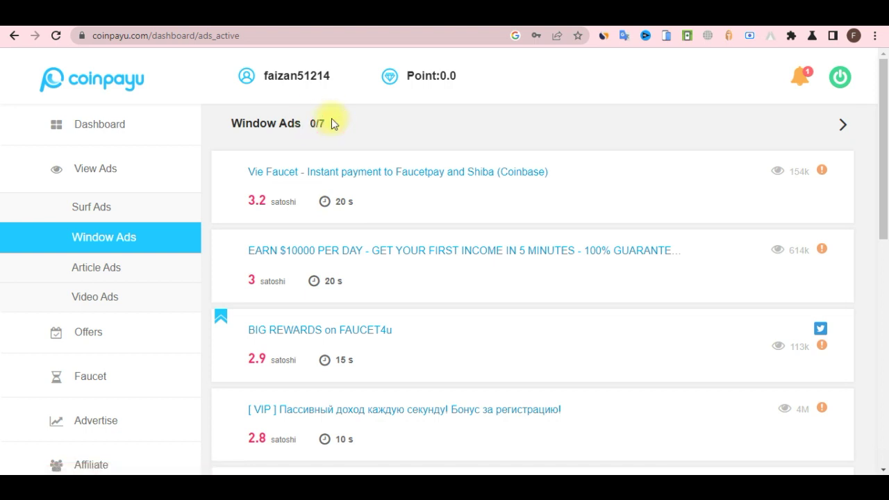
Step: Return to Surf Ads, view the BingX $5225 Welcome Gifts ad and its web address, and close the ad's page
{"action": "left_click", "coordinate": [125, 213]}
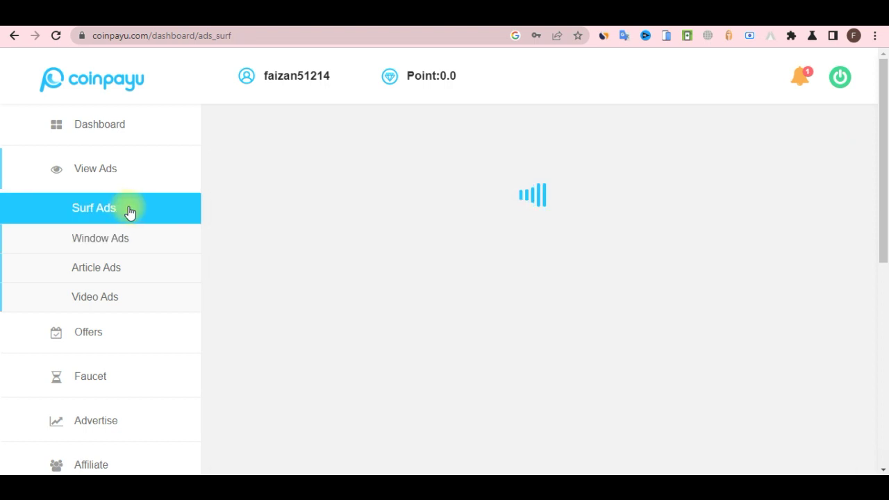
{"action": "left_click", "coordinate": [330, 179]}
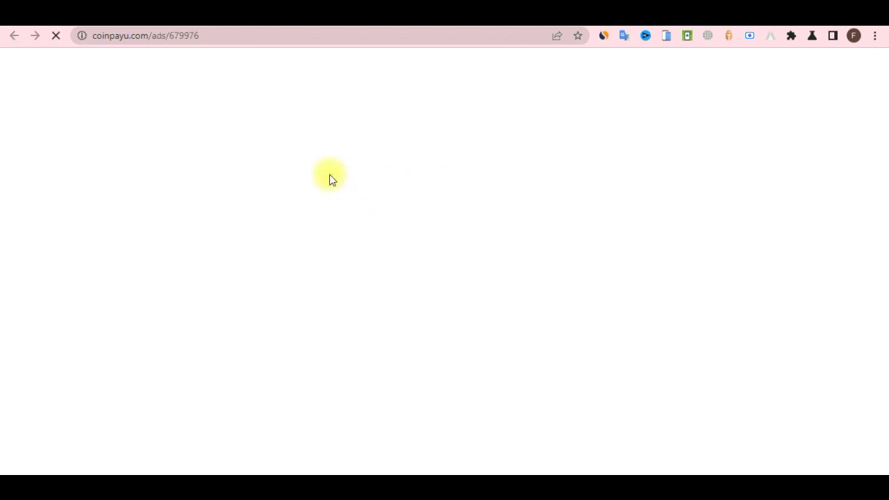
{"action": "left_click", "coordinate": [390, 33]}
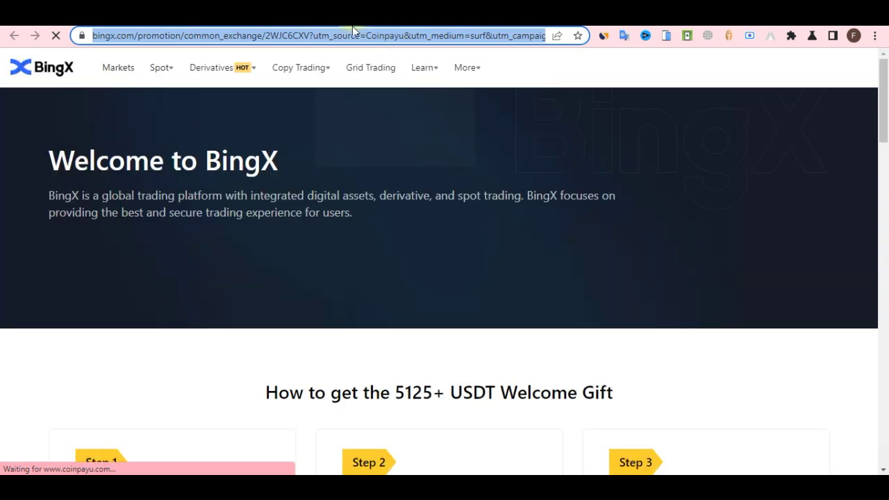
{"action": "mouse_move", "coordinate": [350, 28]}
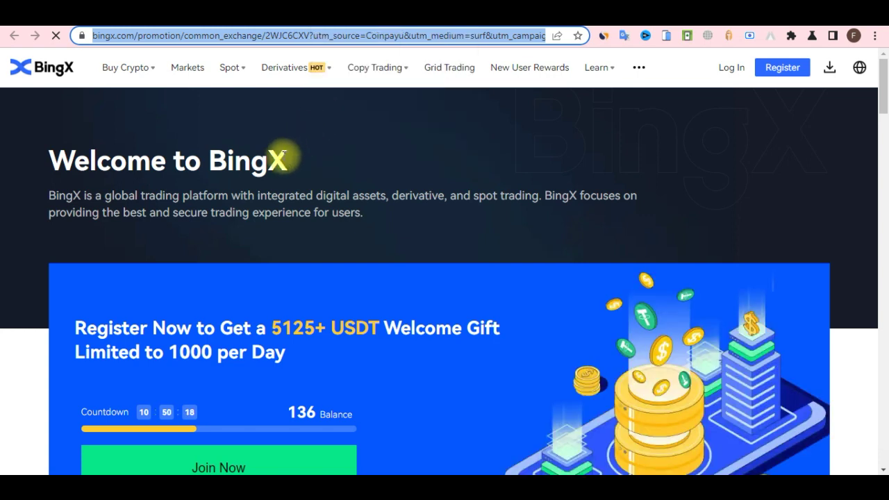
{"action": "left_click_drag", "start_coordinate": [284, 154], "coordinate": [72, 197]}
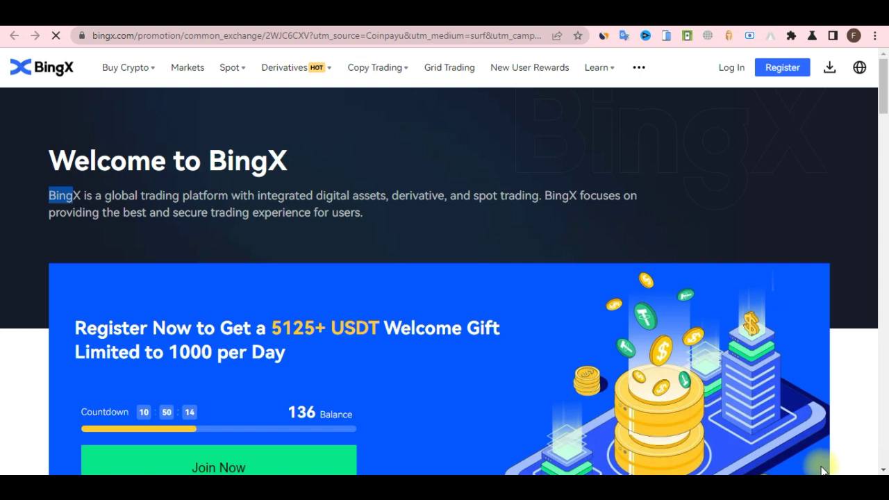
{"action": "key", "text": "ctrl+w"}
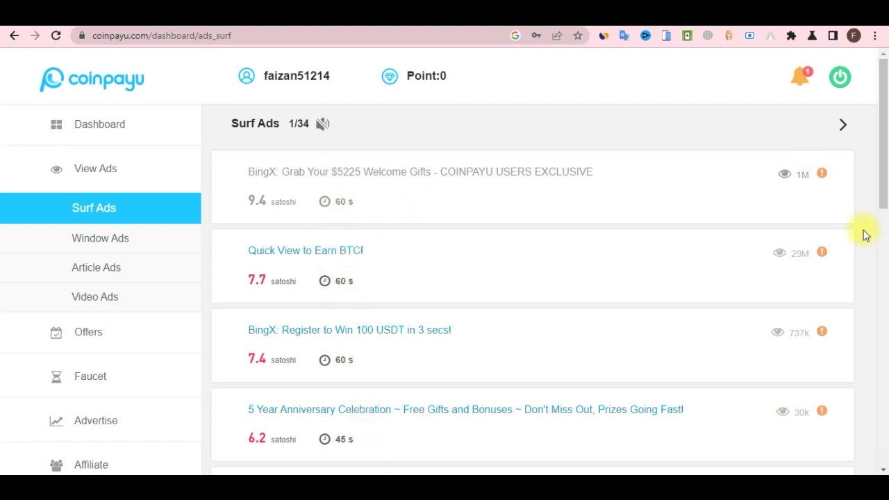
{"action": "left_click_drag", "start_coordinate": [879, 198], "coordinate": [868, 148]}
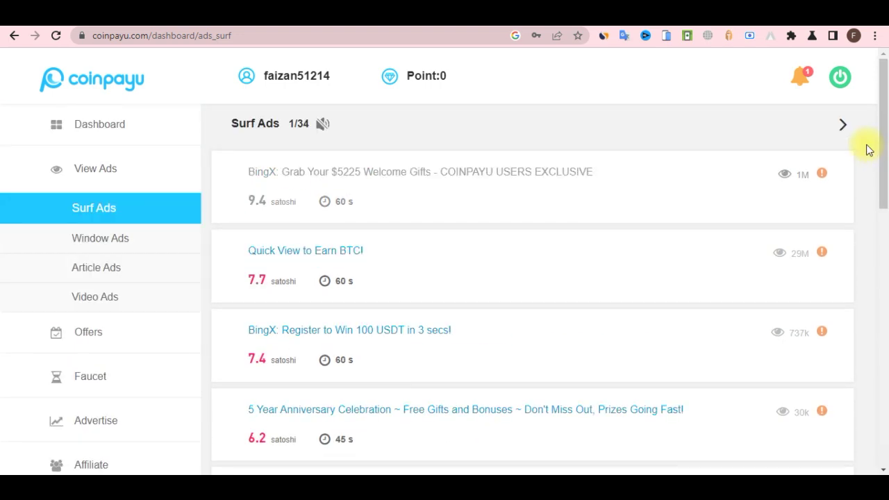
Step: Look through the Window Ads, Article Ads and Video Ads lists and check the number of video ads
{"action": "left_click", "coordinate": [151, 240]}
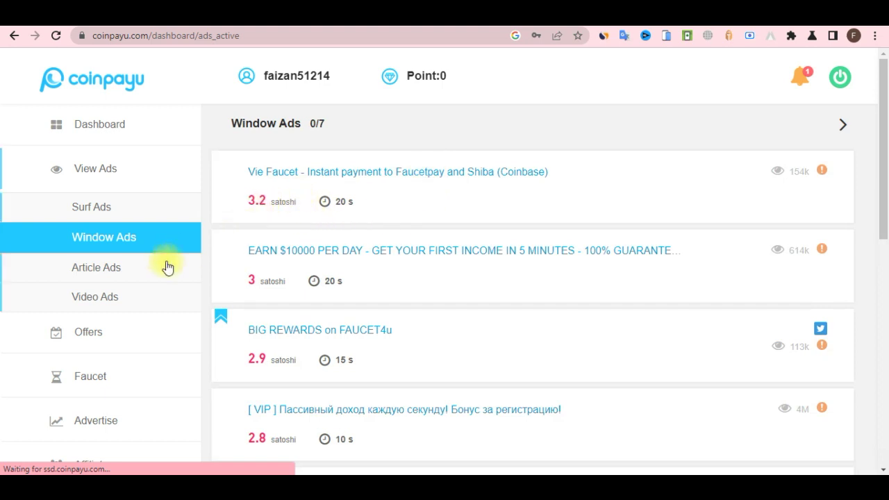
{"action": "left_click", "coordinate": [128, 276]}
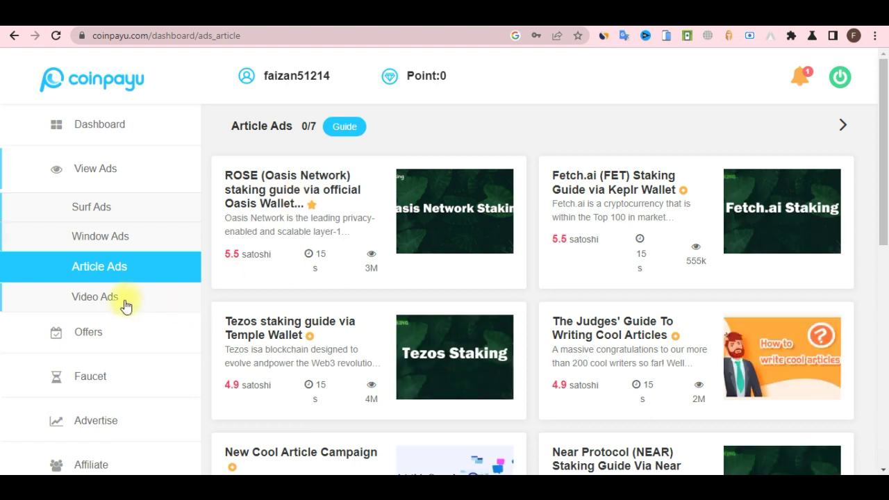
{"action": "left_click", "coordinate": [126, 306]}
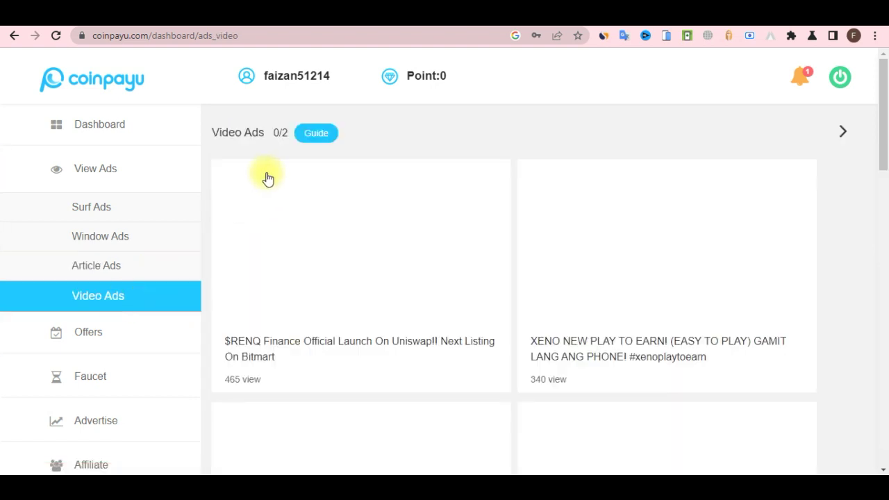
{"action": "left_click", "coordinate": [879, 238]}
{"action": "left_click_drag", "start_coordinate": [879, 239], "coordinate": [437, 125]}
{"action": "double_click", "coordinate": [274, 130]}
{"action": "left_click", "coordinate": [391, 112]}
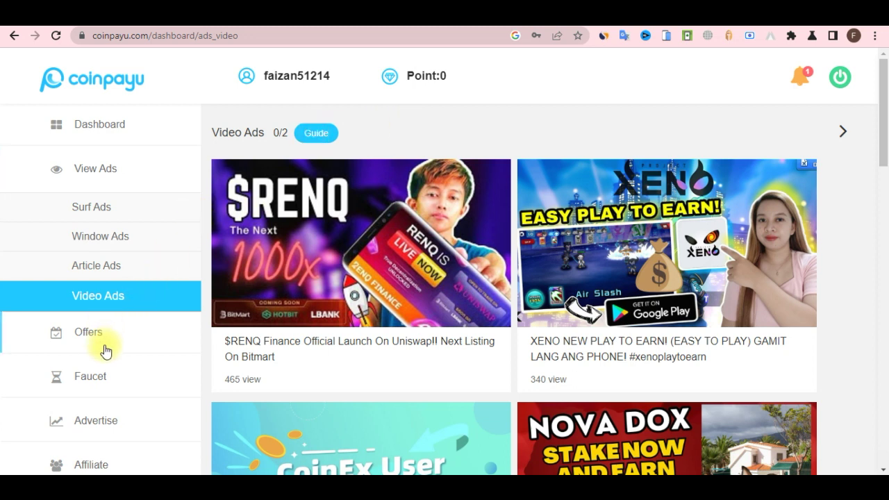
Step: Return to the dashboard and check the main balance and the purchase balance after viewing the ad
{"action": "left_click", "coordinate": [104, 129]}
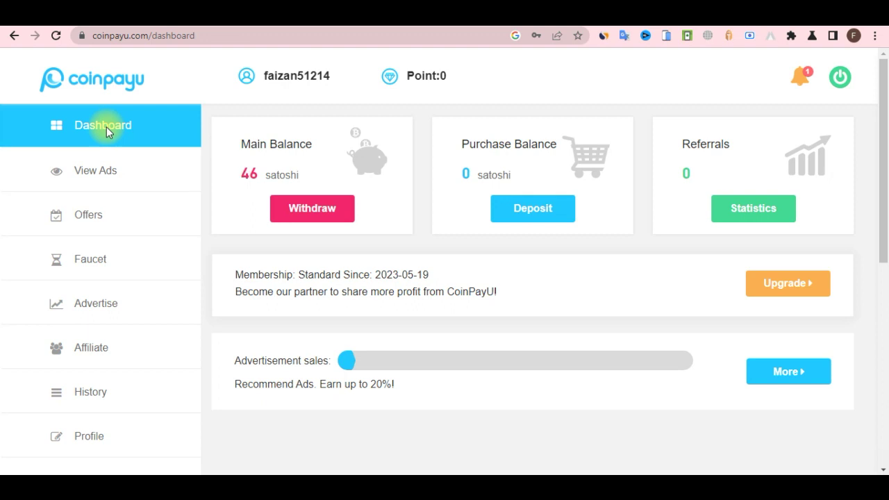
{"action": "double_click", "coordinate": [249, 174]}
{"action": "left_click_drag", "start_coordinate": [462, 143], "coordinate": [535, 159]}
{"action": "left_click", "coordinate": [528, 174]}
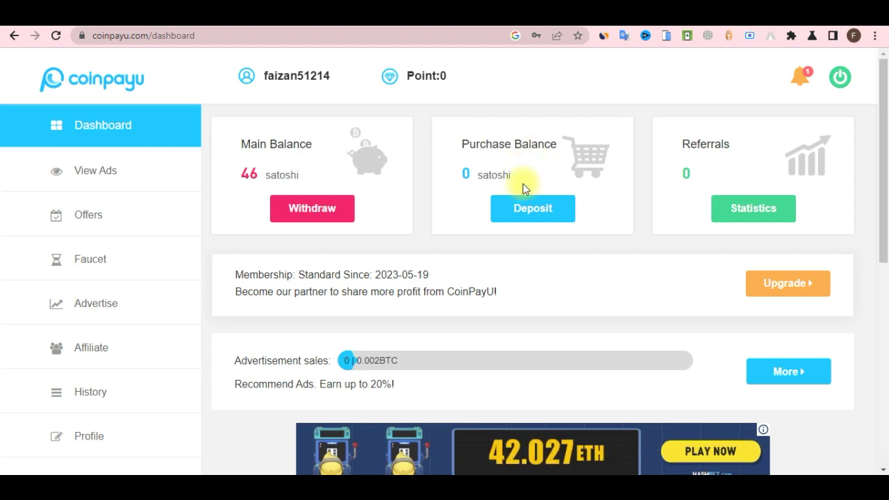
Step: Open the purchase balance deposit page, look through the available deposit methods and close the list
{"action": "left_click", "coordinate": [525, 226]}
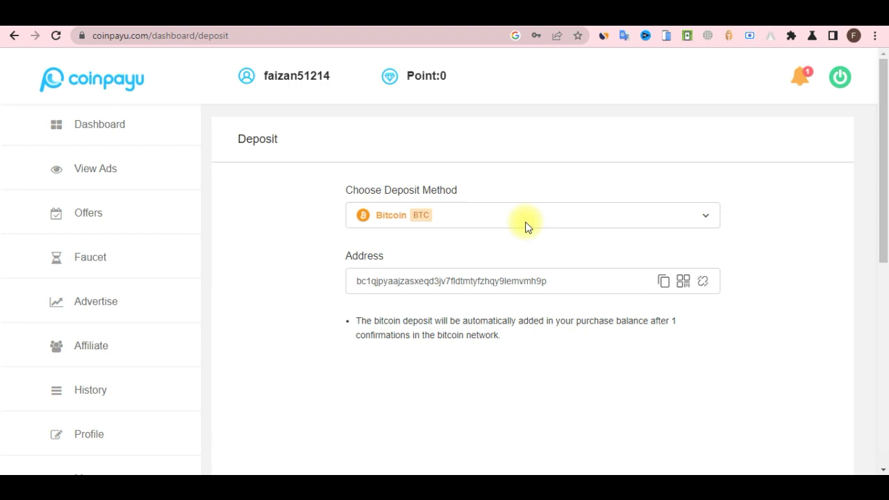
{"action": "left_click", "coordinate": [526, 214]}
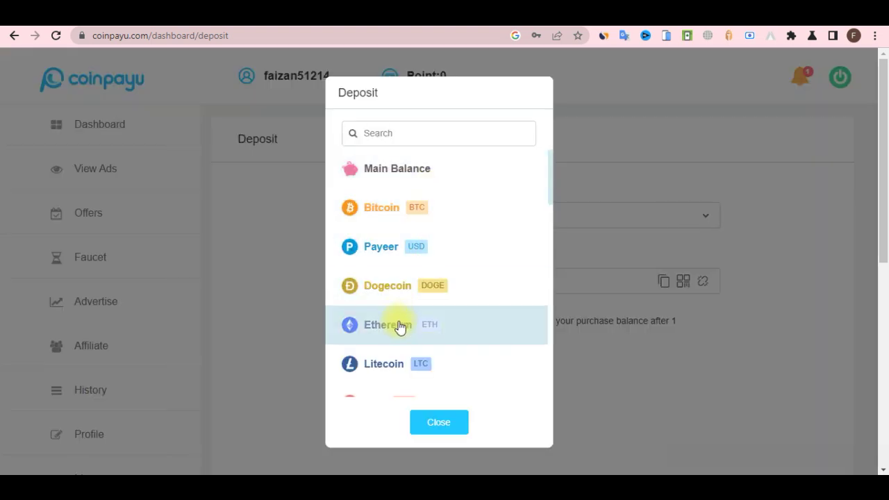
{"action": "left_click_drag", "start_coordinate": [550, 174], "coordinate": [579, 362]}
{"action": "left_click", "coordinate": [440, 421]}
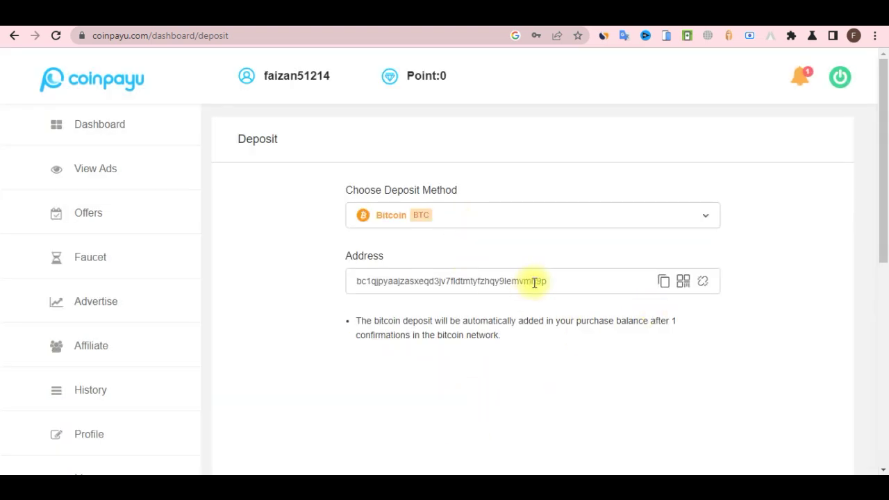
Step: Copy the Bitcoin deposit address and highlight the note about when deposits are added to the purchase balance
{"action": "left_click_drag", "start_coordinate": [562, 282], "coordinate": [341, 282]}
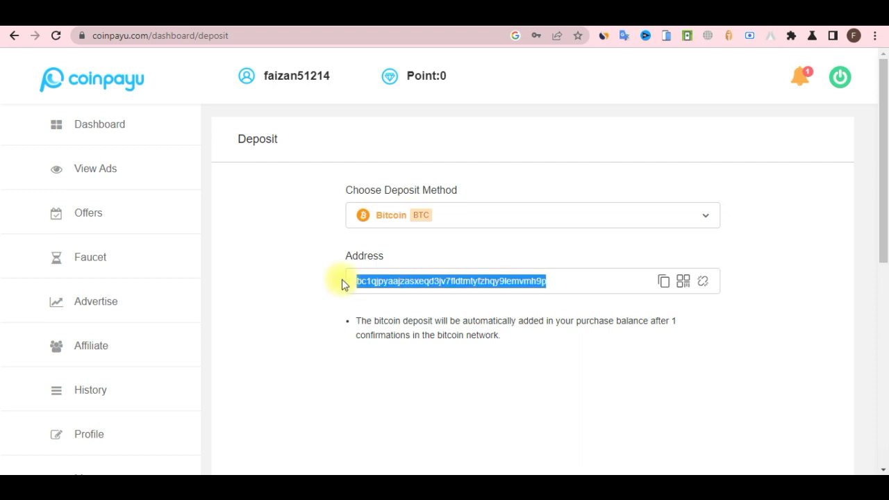
{"action": "left_click", "coordinate": [661, 289]}
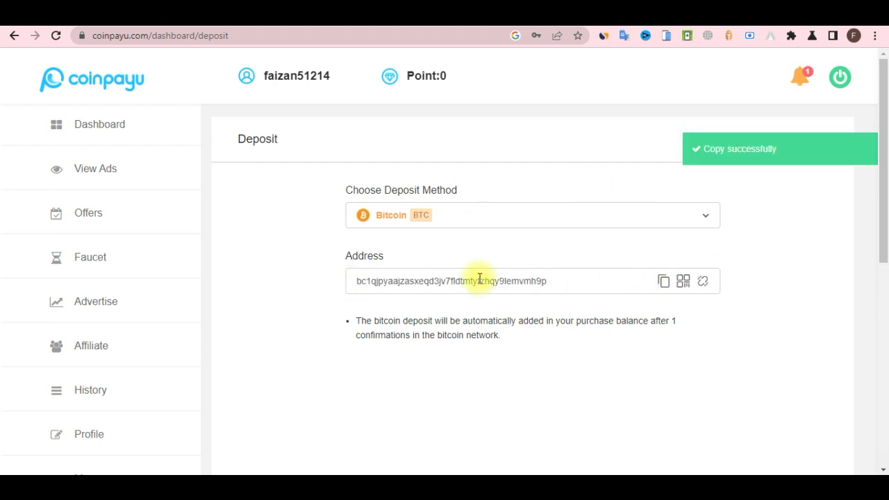
{"action": "left_click_drag", "start_coordinate": [361, 320], "coordinate": [478, 327]}
{"action": "left_click", "coordinate": [516, 359]}
{"action": "left_click_drag", "start_coordinate": [516, 357], "coordinate": [374, 306]}
{"action": "left_click", "coordinate": [393, 354]}
{"action": "triple_click", "coordinate": [392, 335]}
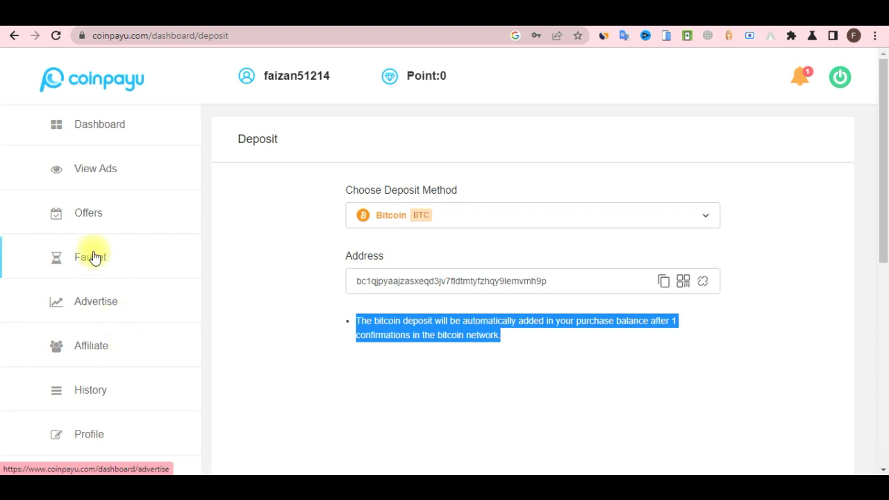
Step: Start a new ad, review the campaign types, name the Surf Ads campaign "ads" and continue to its settings
{"action": "left_click", "coordinate": [91, 310]}
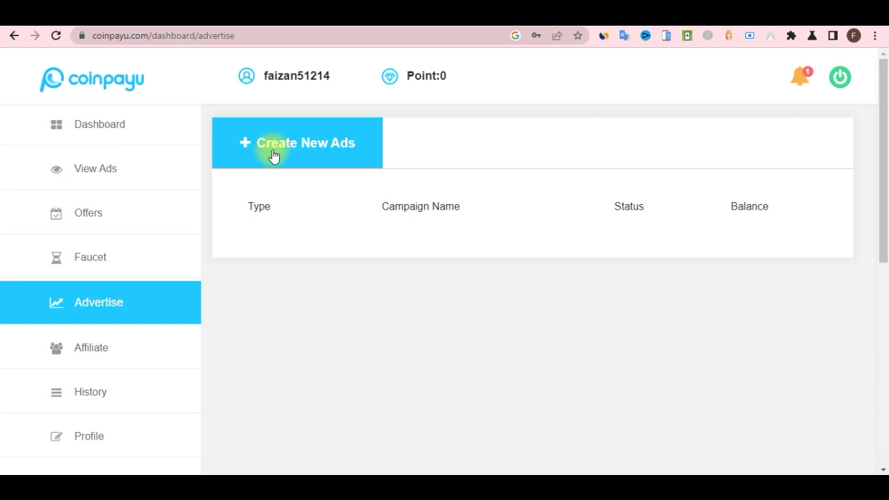
{"action": "left_click", "coordinate": [273, 155]}
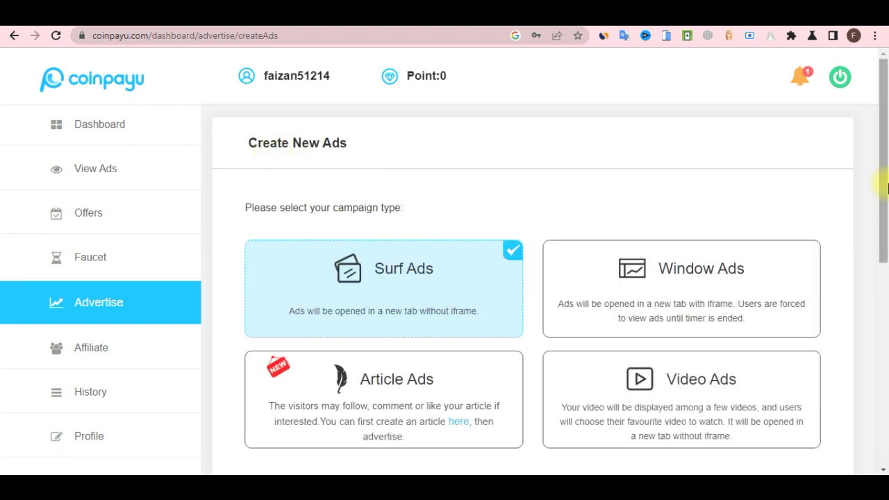
{"action": "left_click_drag", "start_coordinate": [887, 188], "coordinate": [887, 225]}
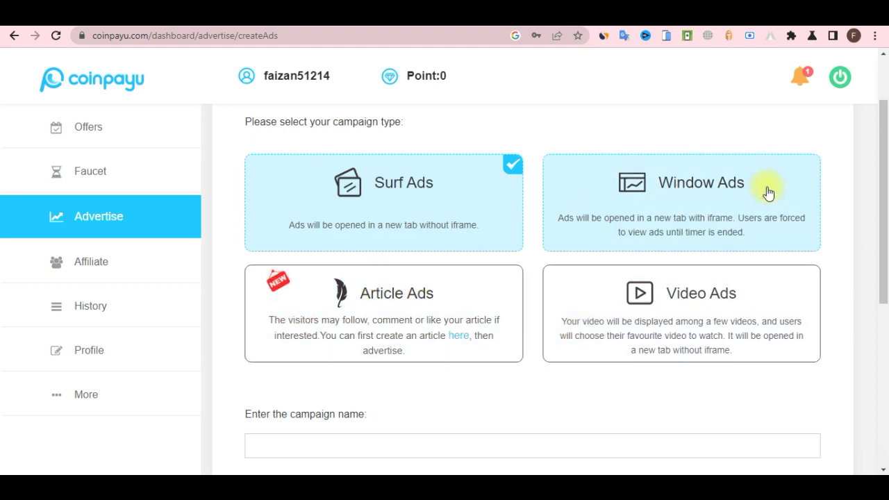
{"action": "left_click_drag", "start_coordinate": [880, 177], "coordinate": [885, 235]}
{"action": "scroll", "coordinate": [885, 235], "scroll_direction": "down", "scroll_amount": 1}
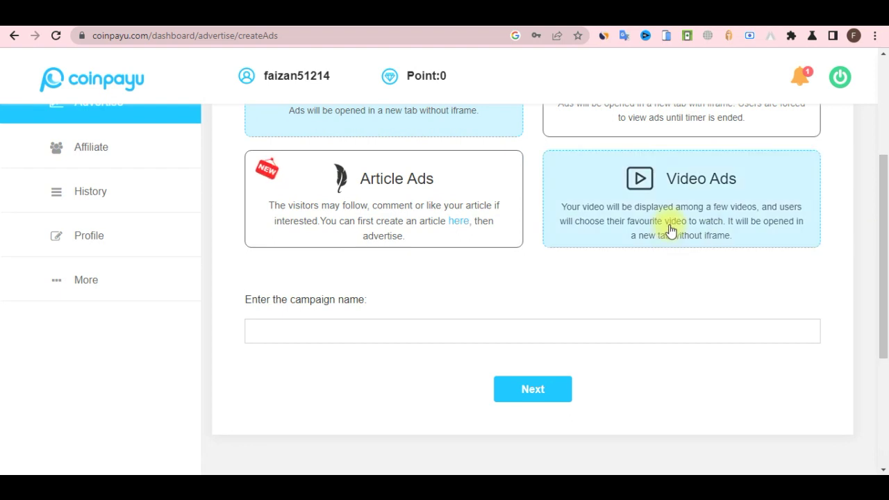
{"action": "scroll", "coordinate": [868, 189], "scroll_direction": "up", "scroll_amount": 3}
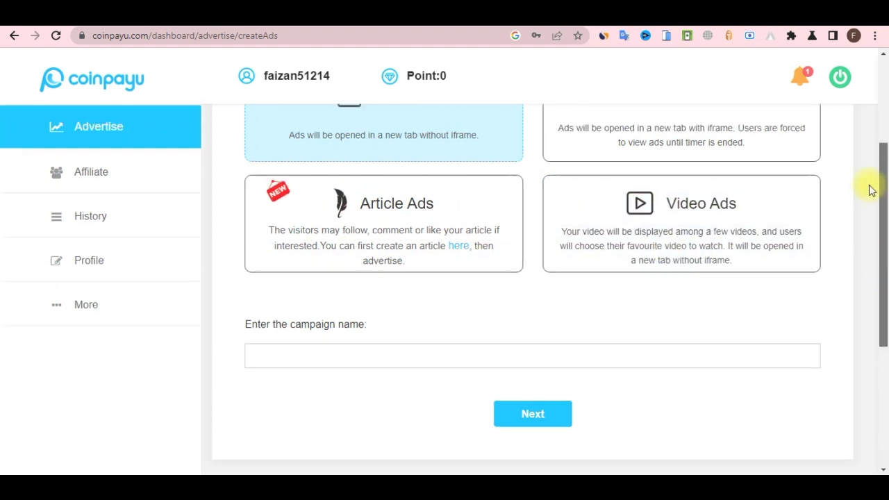
{"action": "scroll", "coordinate": [876, 221], "scroll_direction": "down", "scroll_amount": 4}
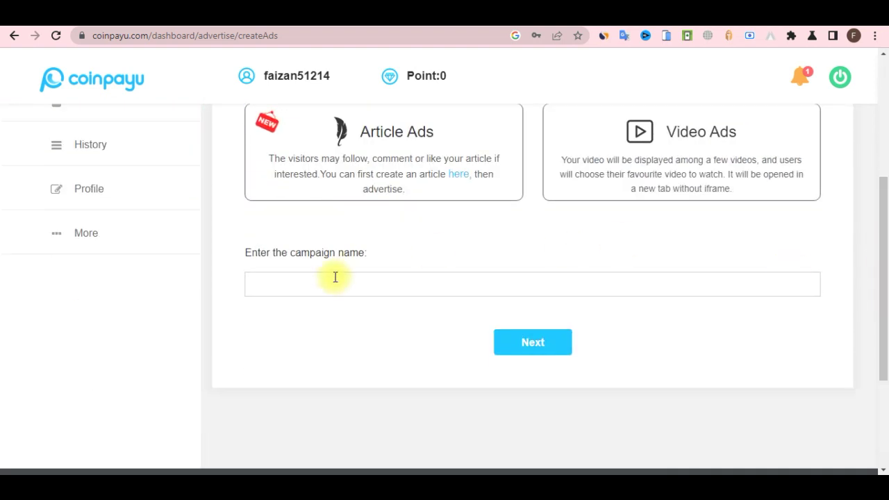
{"action": "type", "text": "ads"}
{"action": "left_click", "coordinate": [526, 353]}
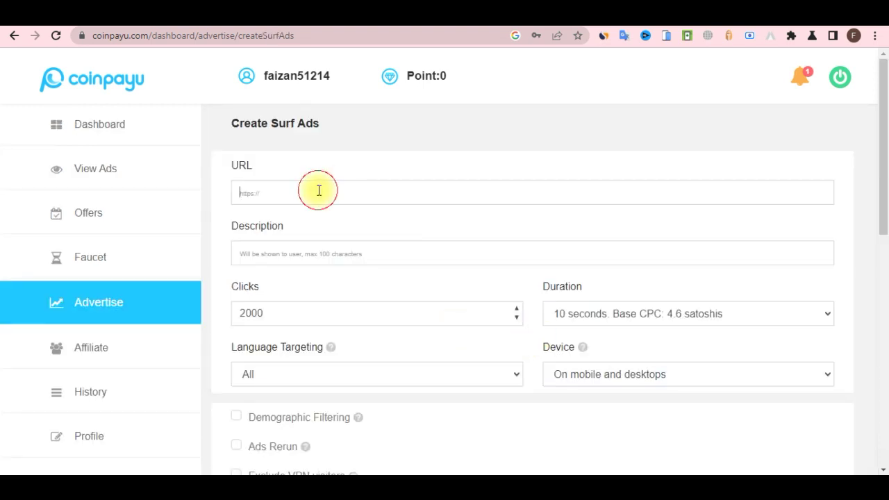
Step: Switch to Notepad and copy the whole saved direct link
{"action": "key", "text": "alt+Tab"}
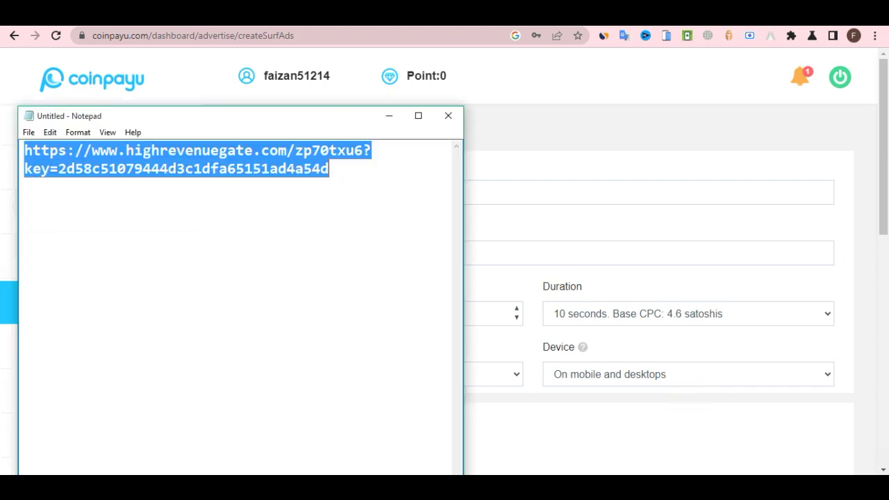
{"action": "left_click", "coordinate": [352, 192]}
{"action": "key", "text": "ctrl+a"}
{"action": "right_click", "coordinate": [233, 159]}
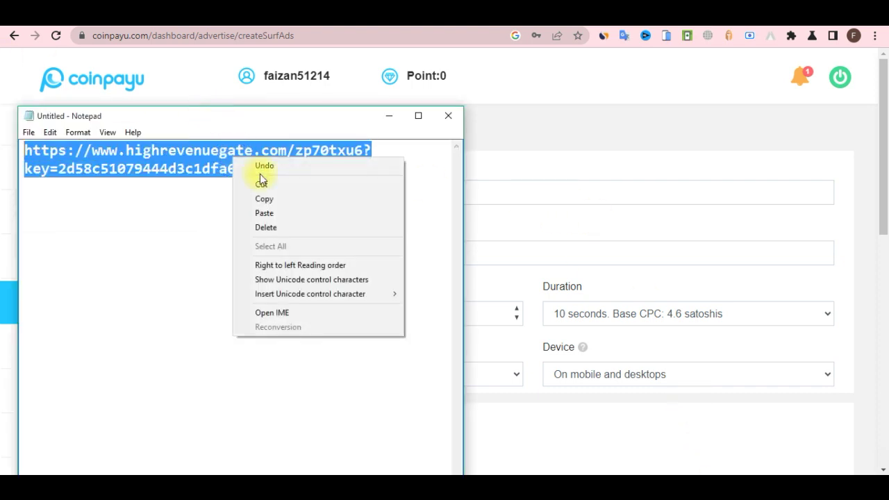
{"action": "left_click", "coordinate": [288, 200]}
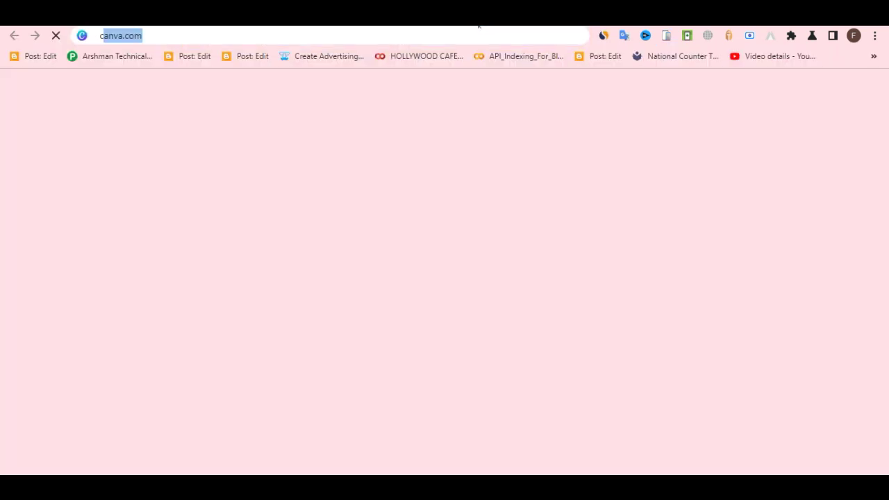
Step: Search for cutt.ly in the browser, open the Cuttly URL shortener site and locate its long-URL field
{"action": "type", "text": "cutt"}
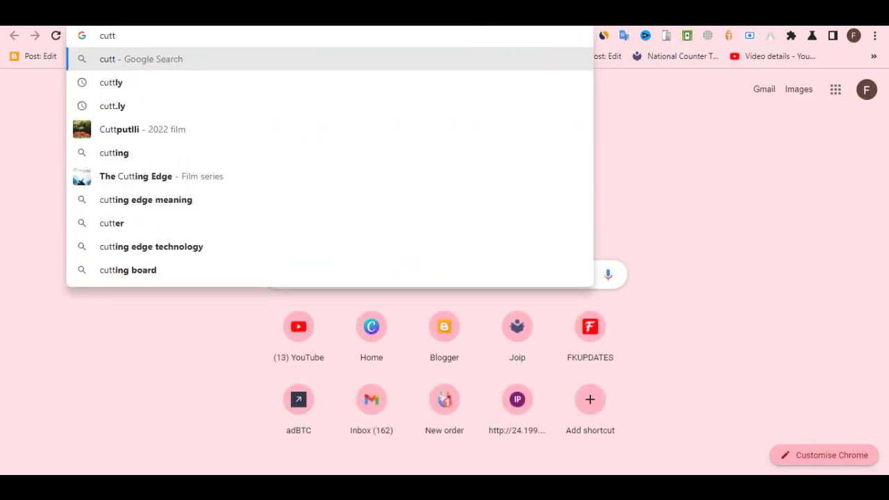
{"action": "left_click", "coordinate": [300, 105]}
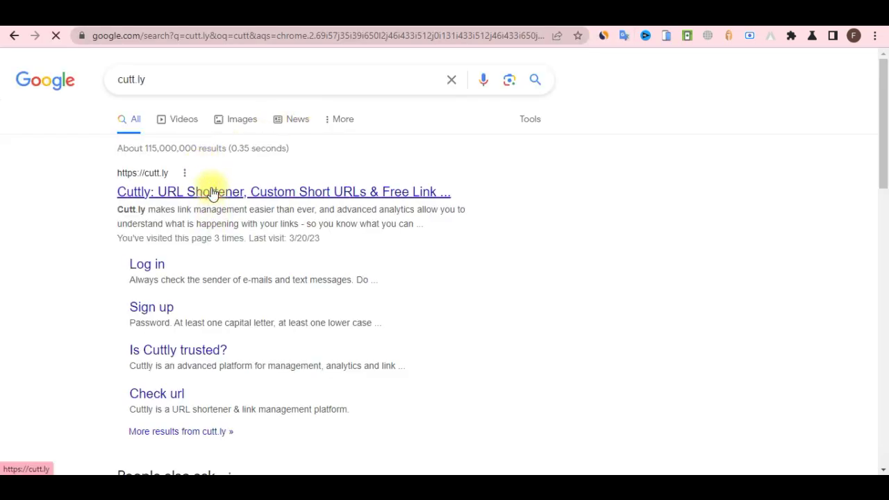
{"action": "left_click", "coordinate": [211, 193]}
{"action": "left_click", "coordinate": [460, 35]}
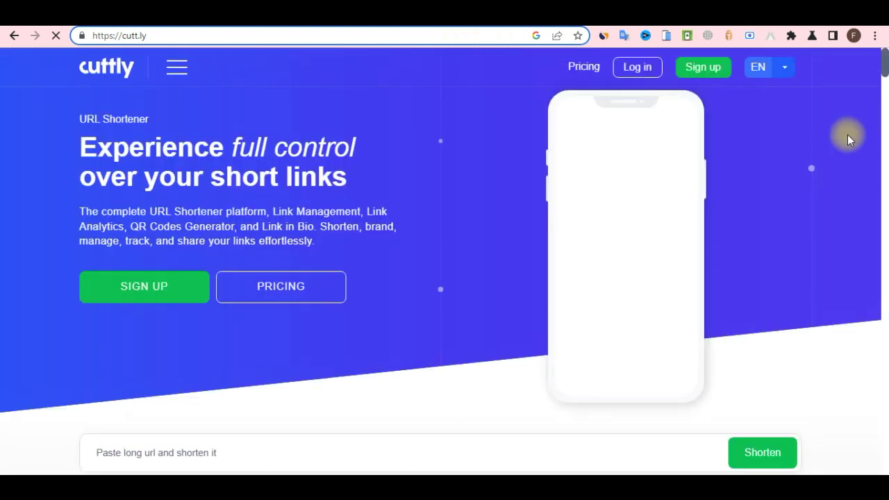
{"action": "left_click", "coordinate": [881, 131]}
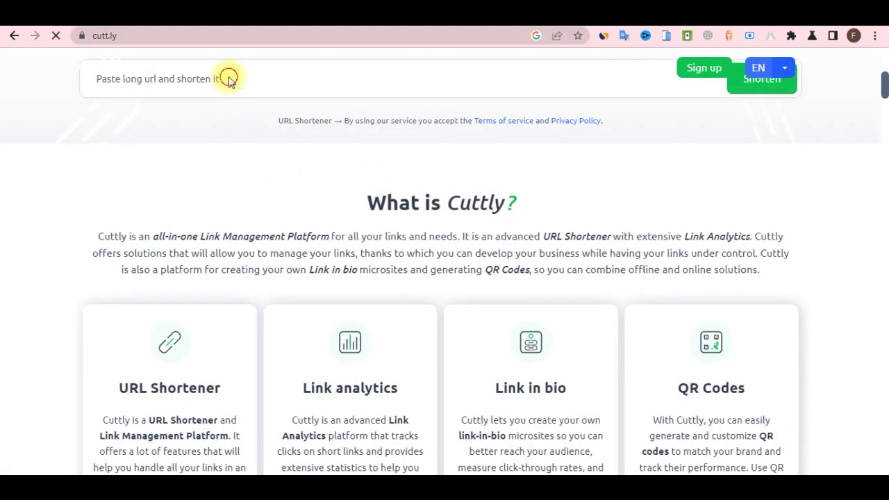
{"action": "left_click", "coordinate": [173, 80]}
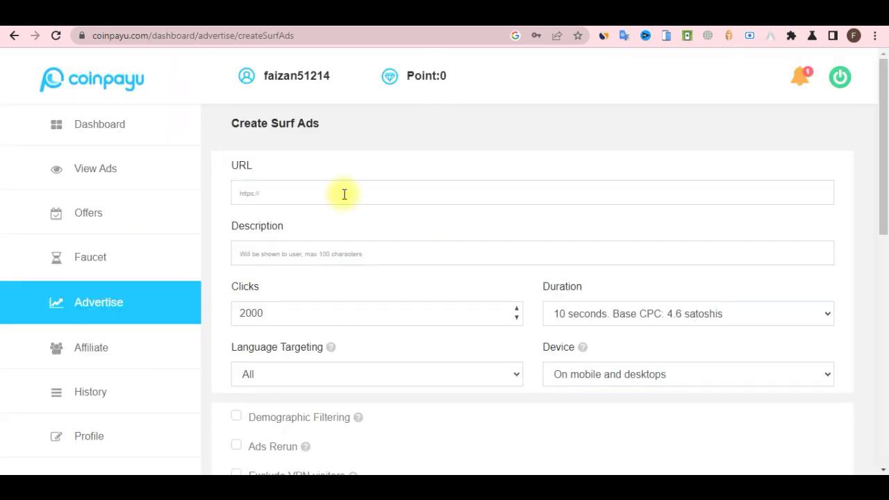
Step: Paste the copied direct link as the surf ad's URL on CoinPayU and highlight it
{"action": "right_click", "coordinate": [343, 198]}
{"action": "left_click", "coordinate": [396, 270]}
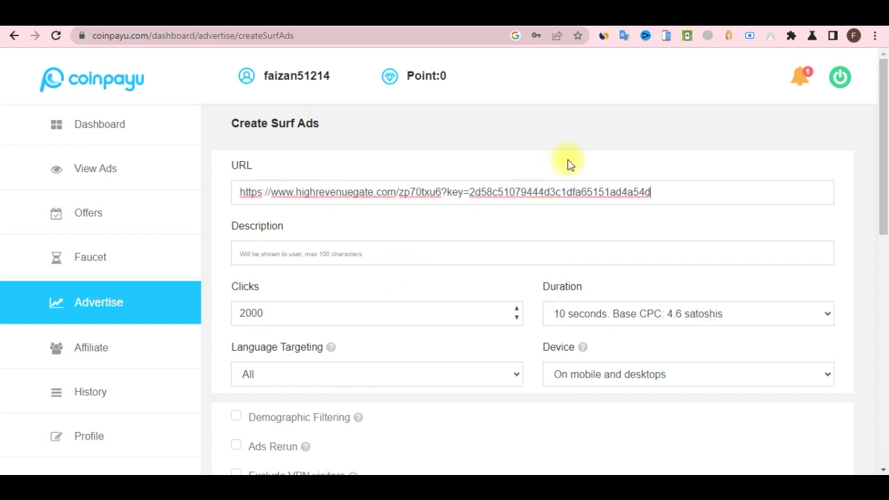
{"action": "left_click", "coordinate": [631, 222]}
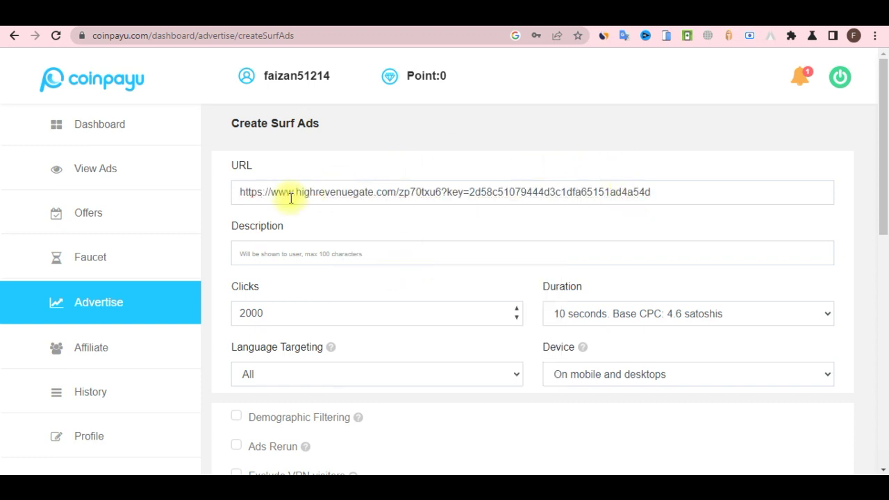
{"action": "left_click_drag", "start_coordinate": [239, 188], "coordinate": [663, 192]}
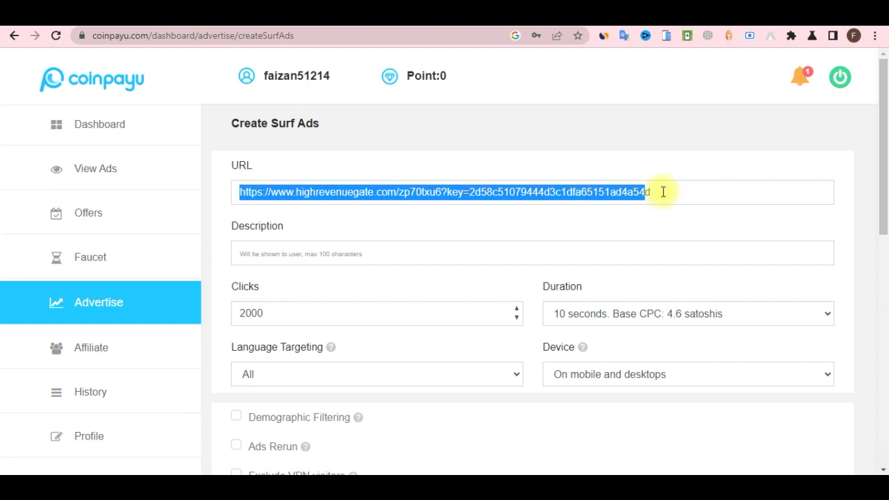
Step: Enter "Watch this site" as the ad description, highlight the number of clicks and look through the duration options
{"action": "left_click", "coordinate": [313, 252]}
{"action": "left_click", "coordinate": [294, 253]}
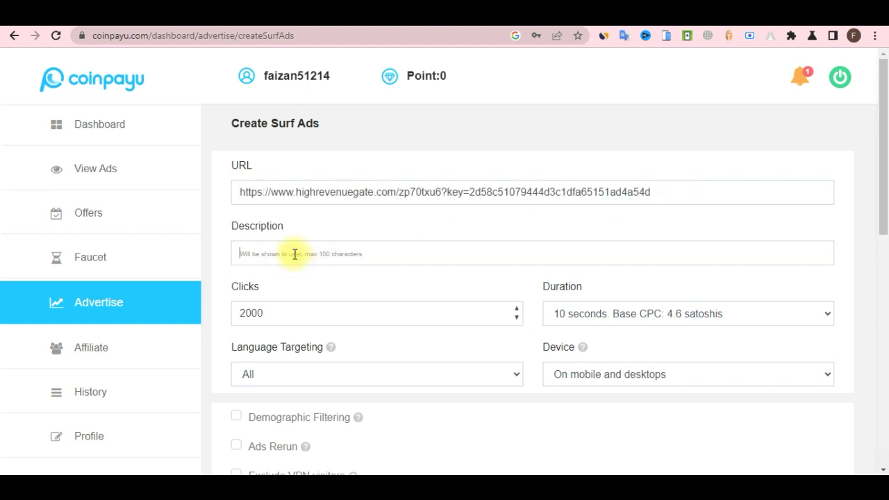
{"action": "type", "text": "Watch this site"}
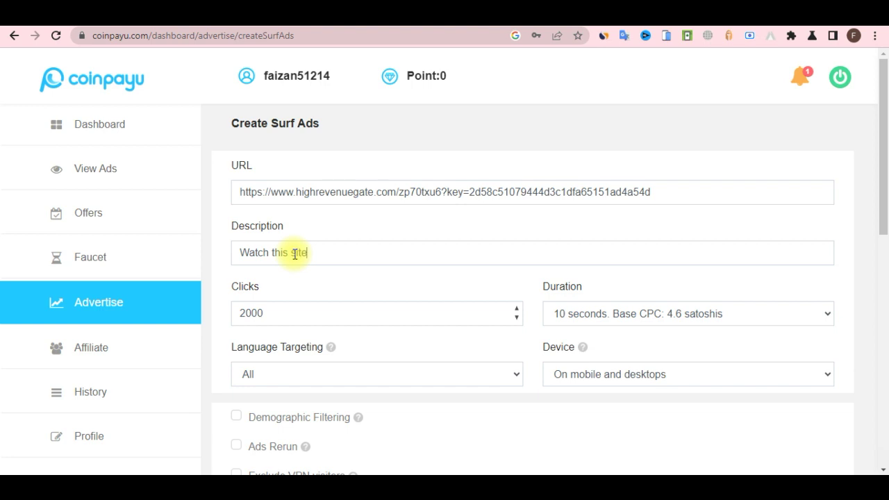
{"action": "left_click_drag", "start_coordinate": [271, 313], "coordinate": [218, 317]}
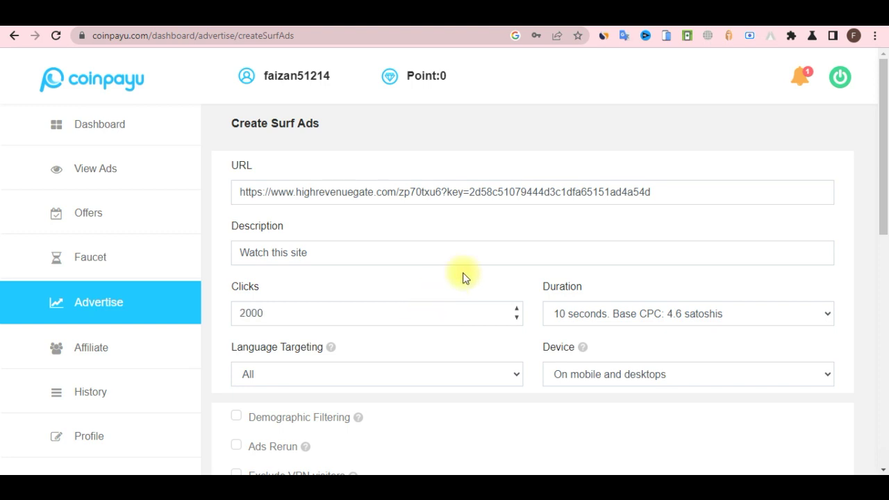
{"action": "left_click", "coordinate": [571, 315]}
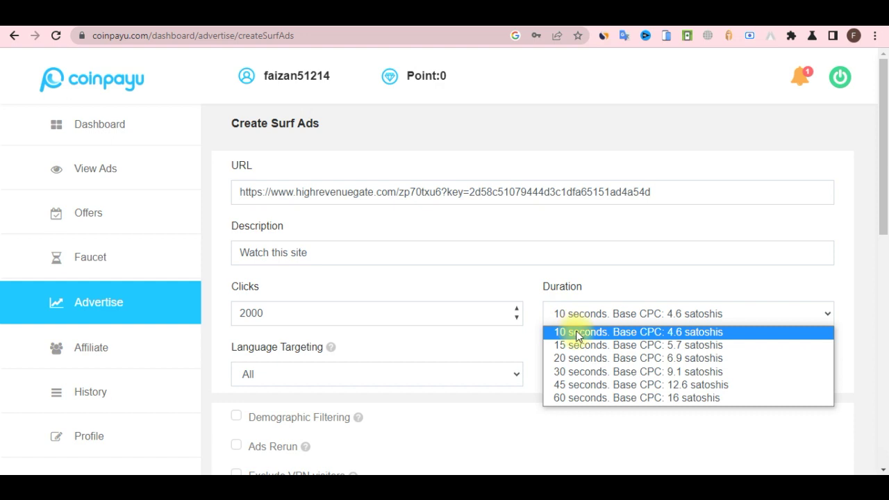
{"action": "left_click", "coordinate": [576, 302]}
Step: Enable demographic filtering for the ad and add Canada to the selected countries
{"action": "left_click_drag", "start_coordinate": [882, 175], "coordinate": [883, 242]}
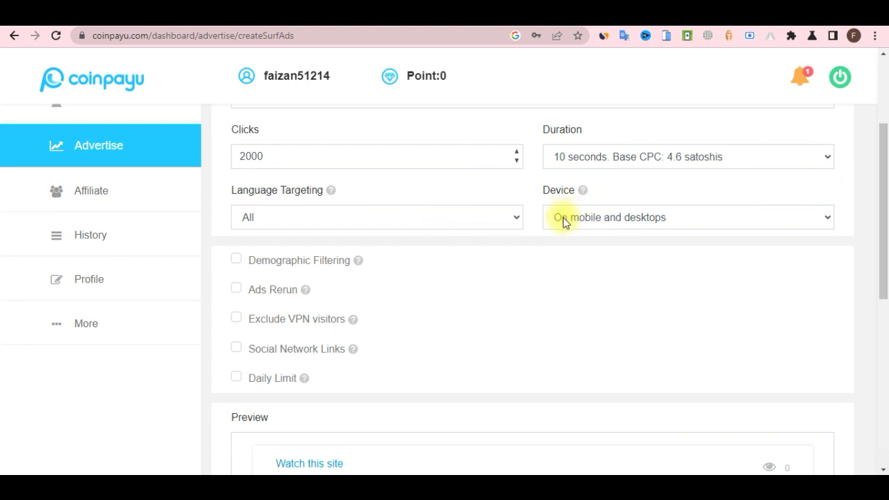
{"action": "left_click", "coordinate": [236, 261]}
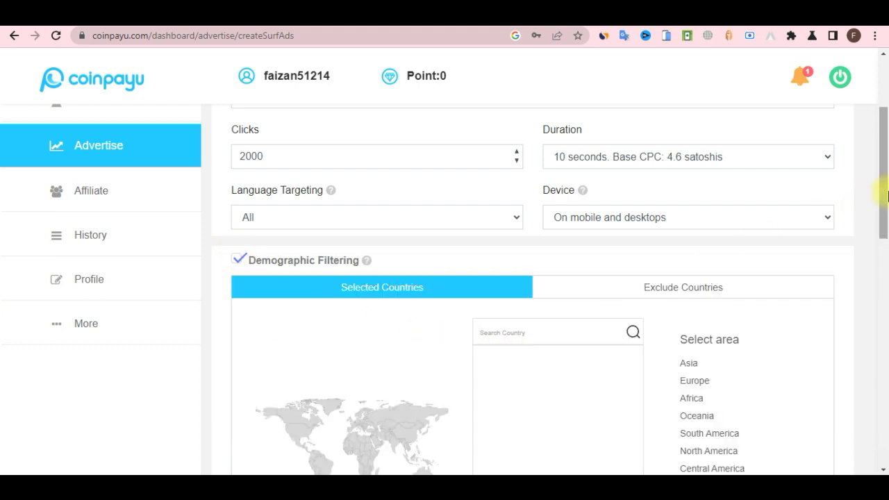
{"action": "left_click_drag", "start_coordinate": [885, 184], "coordinate": [885, 226]}
{"action": "left_click", "coordinate": [511, 201]}
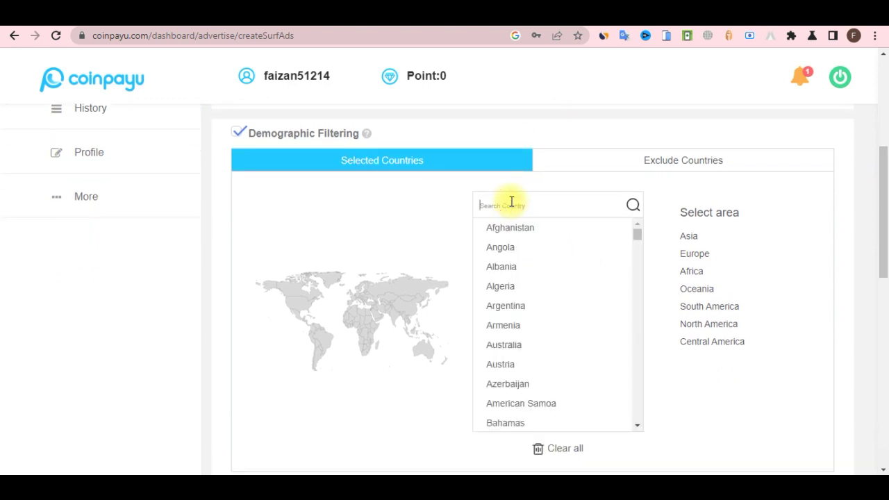
{"action": "type", "text": "u"}
{"action": "key", "text": "BackSpace"}
{"action": "type", "text": "ca"}
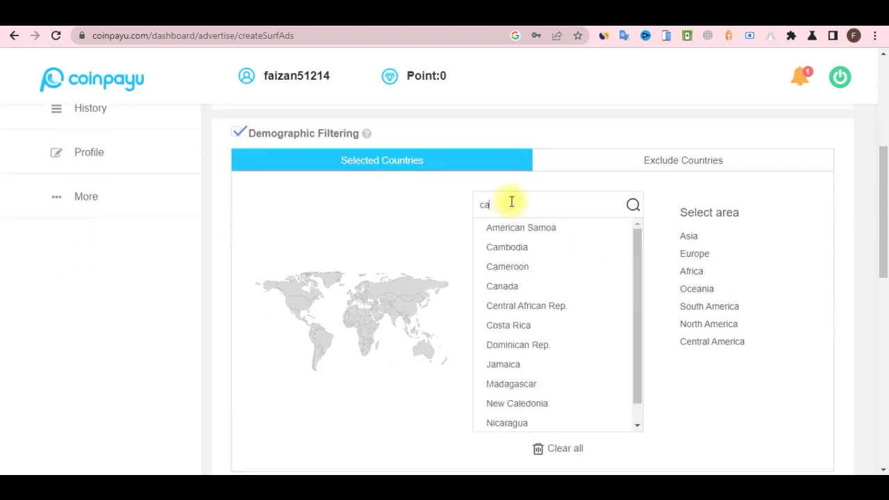
{"action": "type", "text": "na"}
{"action": "left_click", "coordinate": [501, 236]}
Step: Add Germany and the United States to the ad's selected countries
{"action": "left_click", "coordinate": [529, 212]}
{"action": "type", "text": "germ"}
{"action": "left_click", "coordinate": [526, 231]}
{"action": "left_click", "coordinate": [526, 208]}
{"action": "type", "text": "un"}
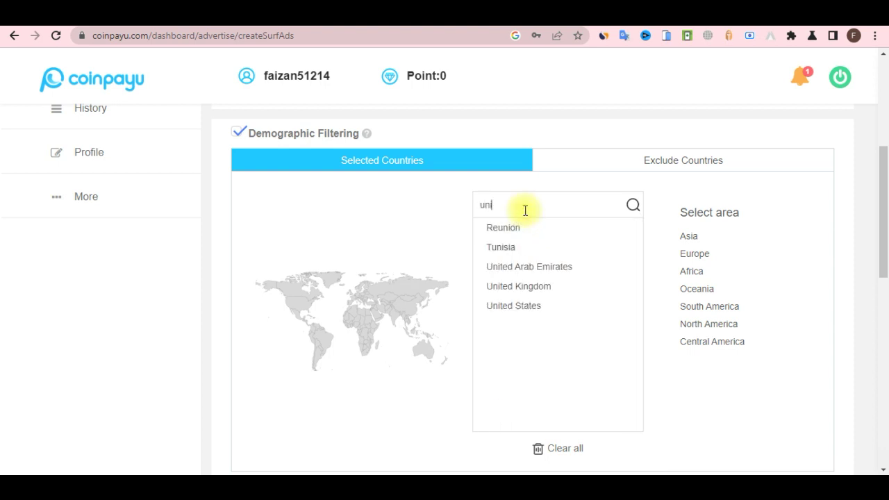
{"action": "type", "text": "i"}
{"action": "left_click", "coordinate": [536, 306]}
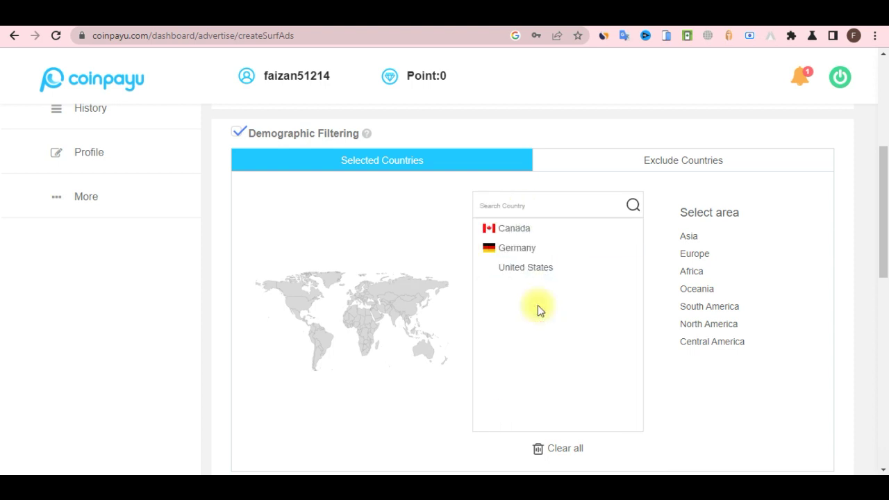
Step: Add Norway and the United Kingdom to the ad's selected countries
{"action": "left_click", "coordinate": [517, 205]}
{"action": "type", "text": "norw"}
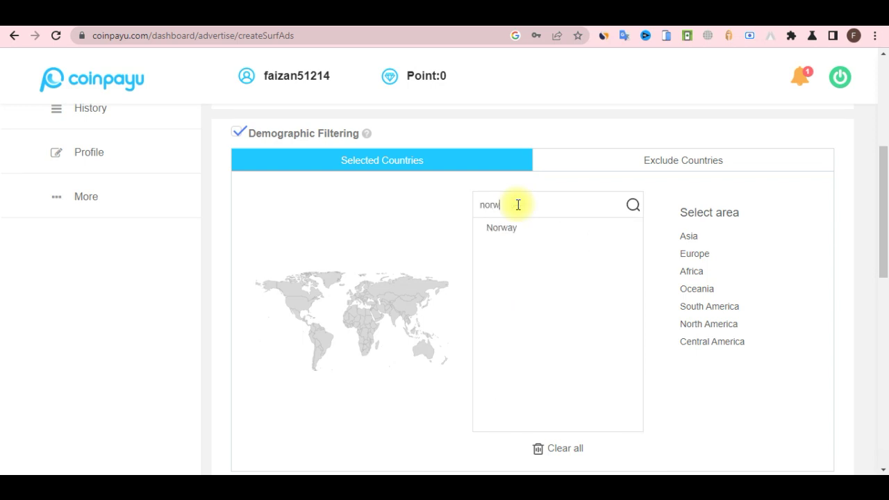
{"action": "left_click", "coordinate": [518, 232]}
{"action": "left_click", "coordinate": [518, 203]}
{"action": "type", "text": "unit"}
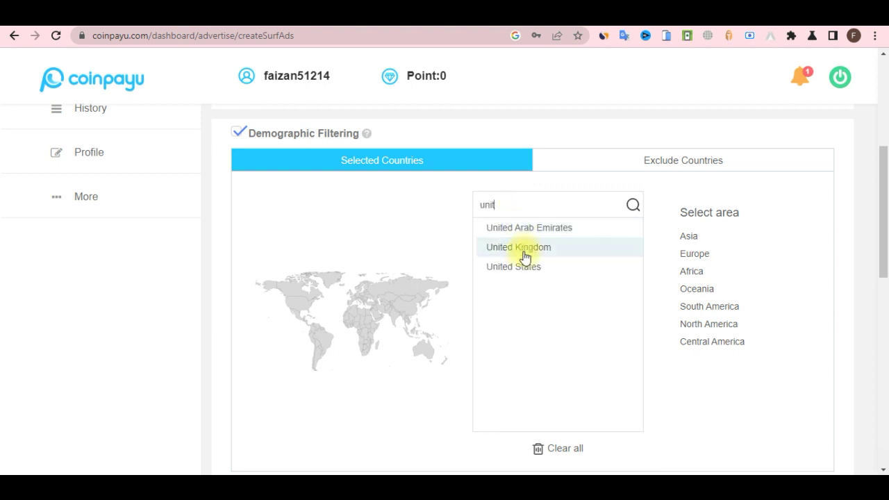
{"action": "left_click", "coordinate": [522, 247]}
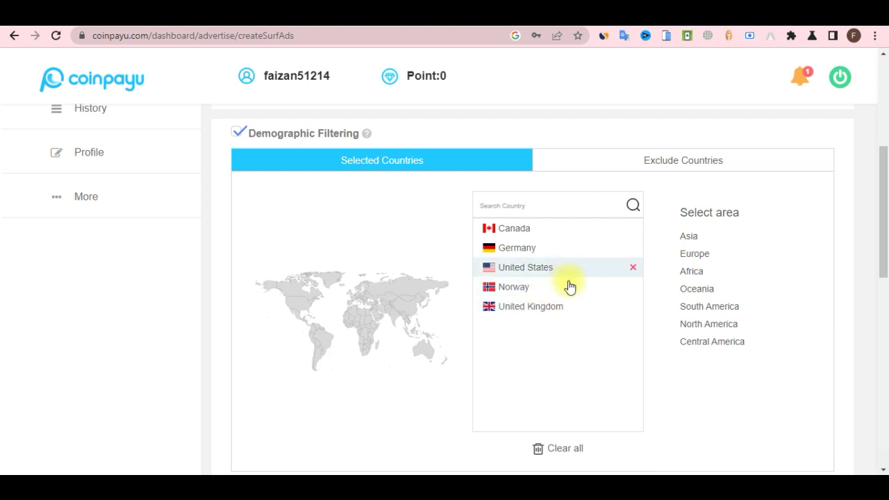
Step: Add Spain to the ad's selected countries and view the remaining ad options and the preview
{"action": "left_click", "coordinate": [561, 204]}
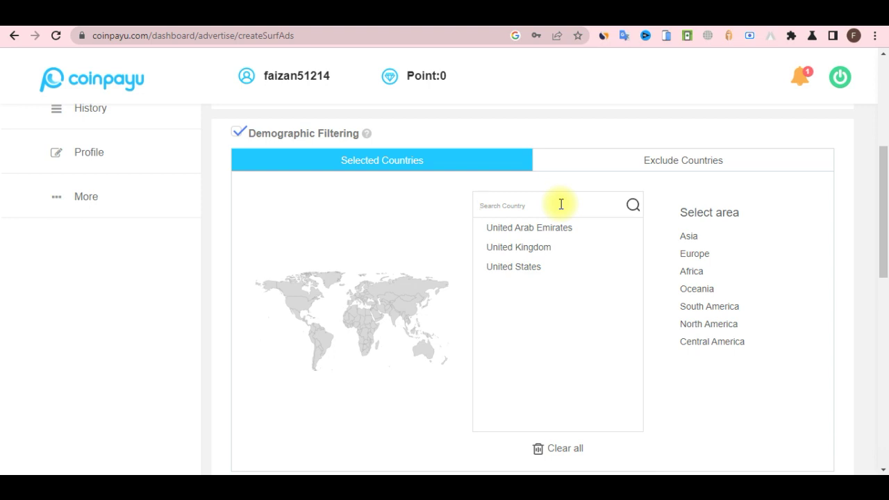
{"action": "type", "text": "sp"}
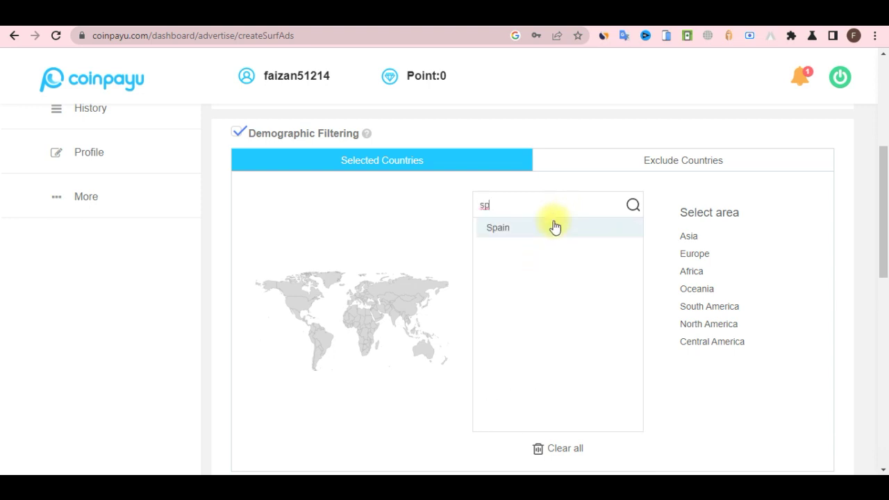
{"action": "left_click", "coordinate": [551, 227]}
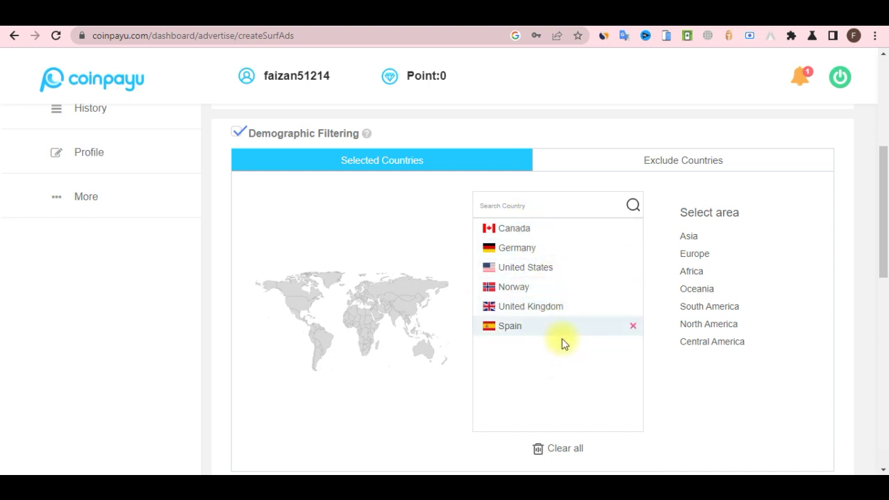
{"action": "left_click_drag", "start_coordinate": [881, 202], "coordinate": [884, 271]}
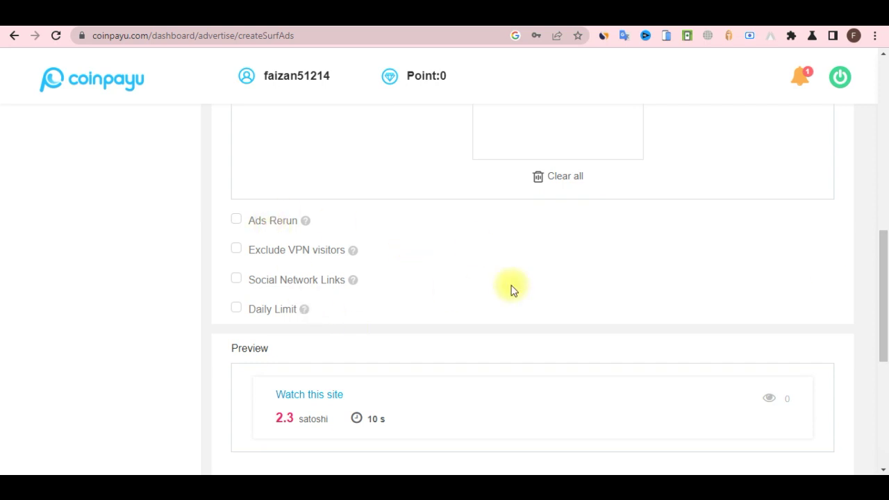
Step: Check the surf ad's total cost and enable excluding VPN visitors from the ad
{"action": "left_click_drag", "start_coordinate": [882, 308], "coordinate": [883, 403]}
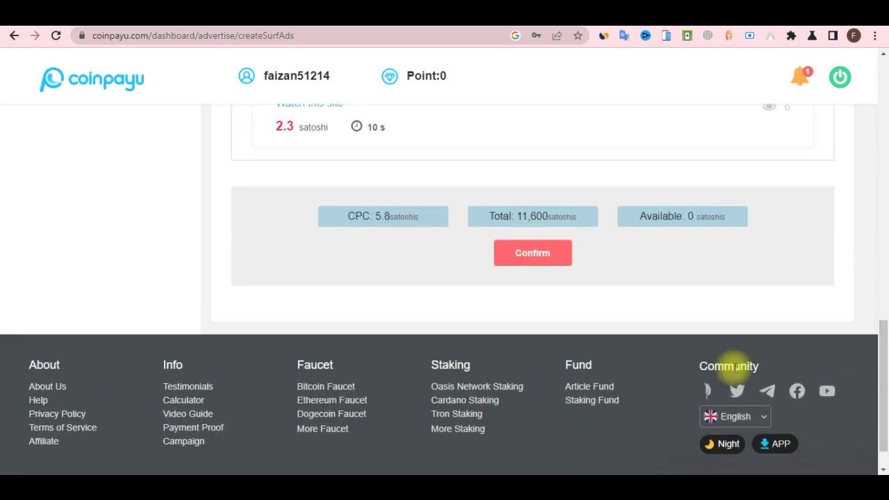
{"action": "left_click_drag", "start_coordinate": [517, 216], "coordinate": [541, 216]}
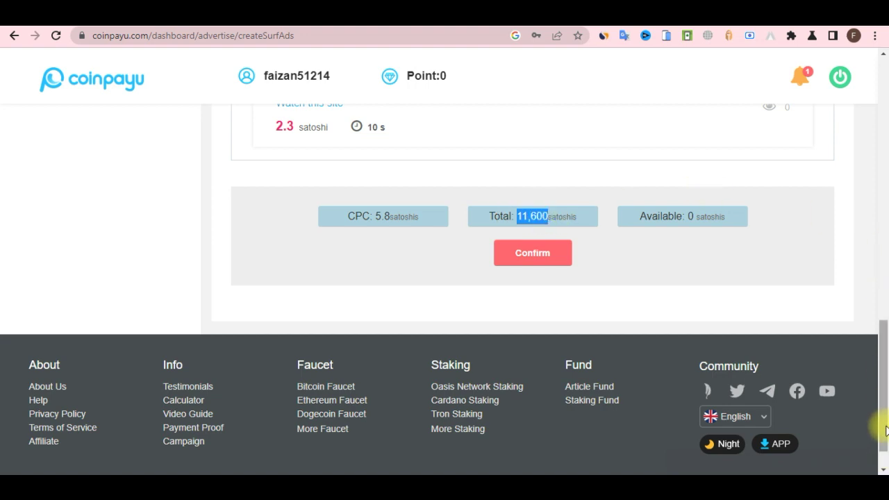
{"action": "left_click_drag", "start_coordinate": [883, 427], "coordinate": [870, 345]}
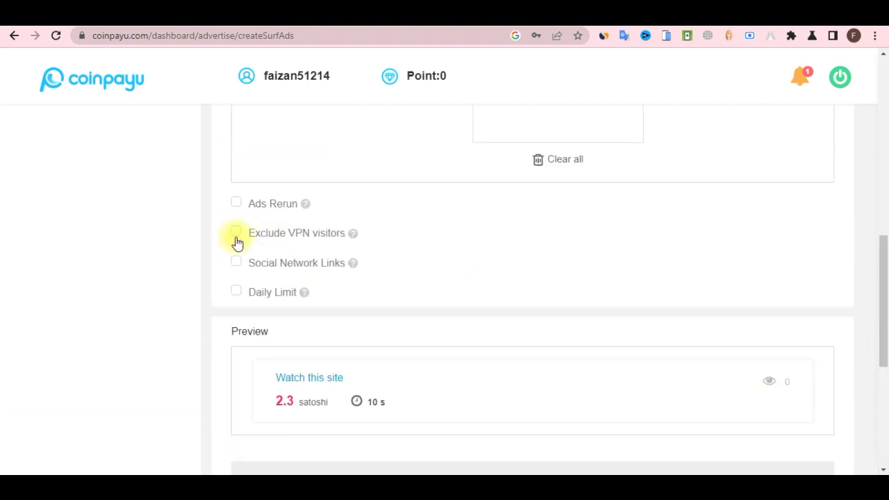
{"action": "left_click_drag", "start_coordinate": [248, 235], "coordinate": [312, 236]}
{"action": "left_click", "coordinate": [377, 220]}
{"action": "left_click", "coordinate": [239, 232]}
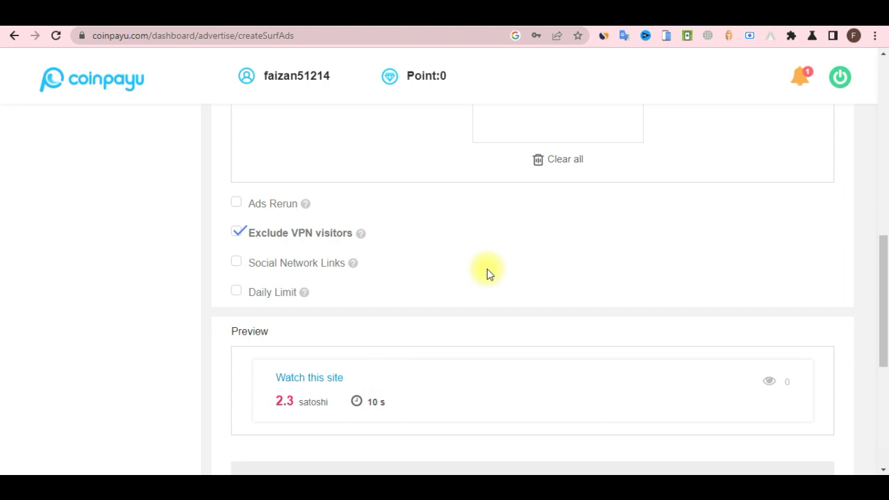
Step: Copy the ad's updated total in satoshis from the cost summary
{"action": "left_click_drag", "start_coordinate": [881, 307], "coordinate": [881, 341]}
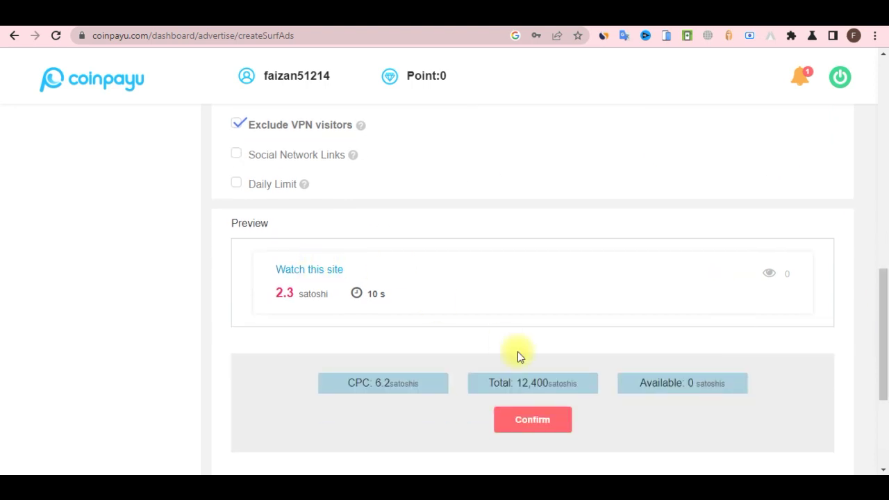
{"action": "mouse_move", "coordinate": [520, 383]}
{"action": "left_mouse_down"}
{"action": "mouse_move", "coordinate": [539, 383]}
{"action": "mouse_move", "coordinate": [526, 382]}
{"action": "left_mouse_up"}
{"action": "left_click_drag", "start_coordinate": [547, 383], "coordinate": [514, 383]}
{"action": "right_click", "coordinate": [536, 378]}
{"action": "left_click", "coordinate": [585, 251]}
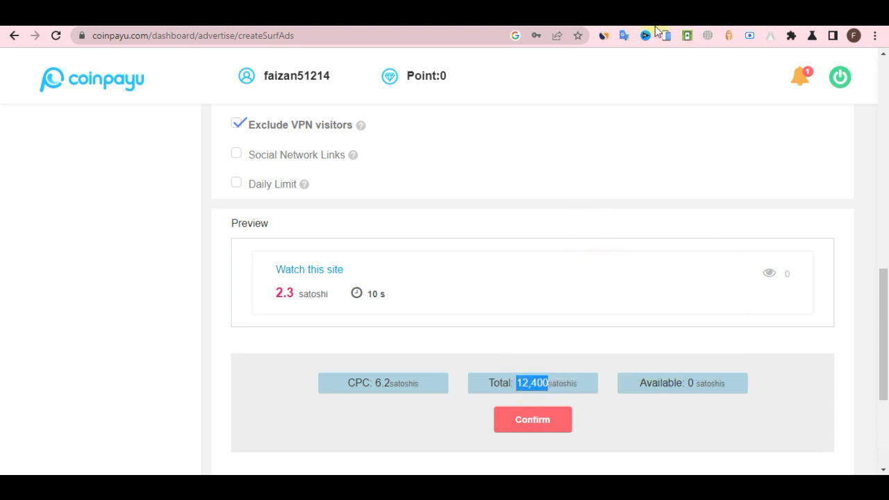
Step: Search Google in a new tab for "satoshi to usd" and open Coinbase's Satoshi to US Dollar converter
{"action": "key", "text": "ctrl+t"}
{"action": "left_click", "coordinate": [473, 34]}
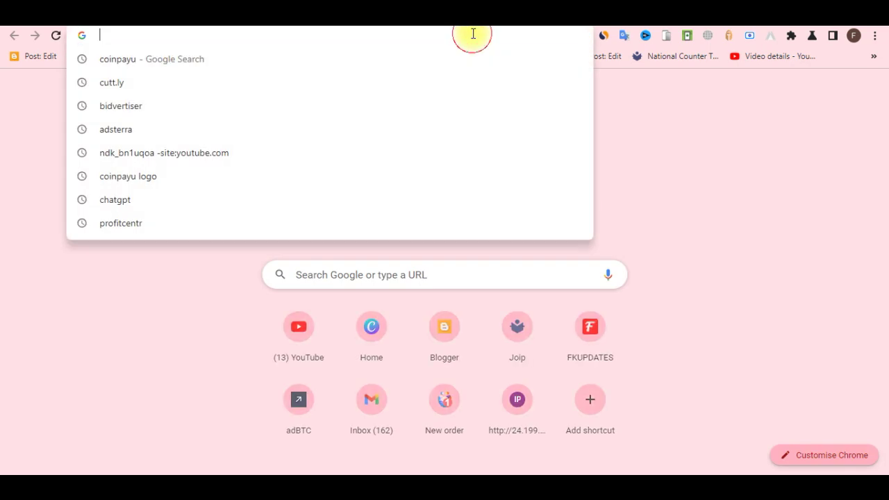
{"action": "type", "text": "sat"}
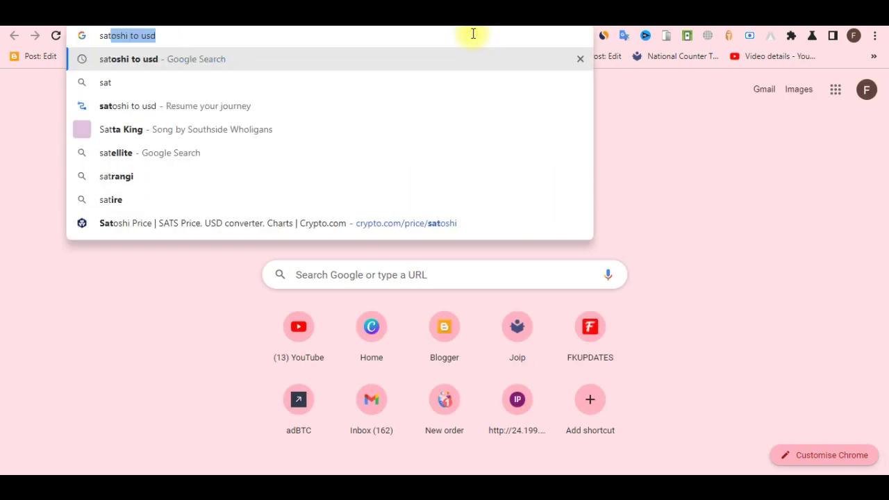
{"action": "key", "text": "Return"}
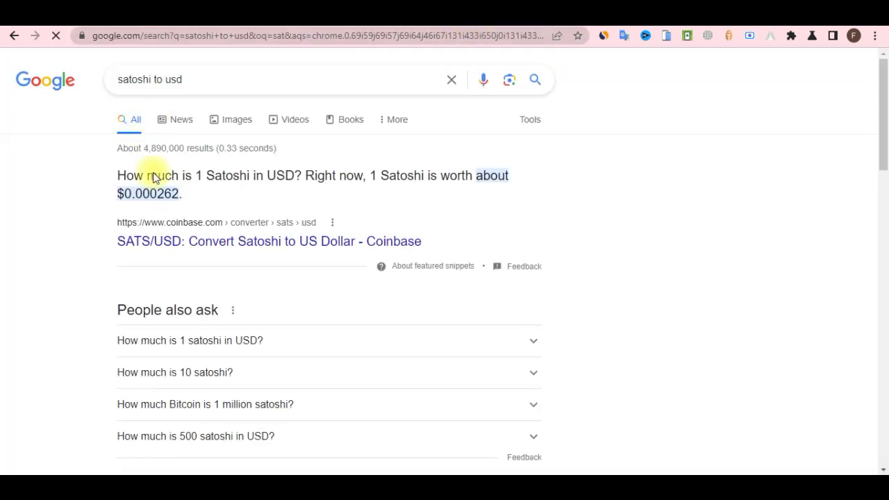
{"action": "left_click", "coordinate": [171, 230]}
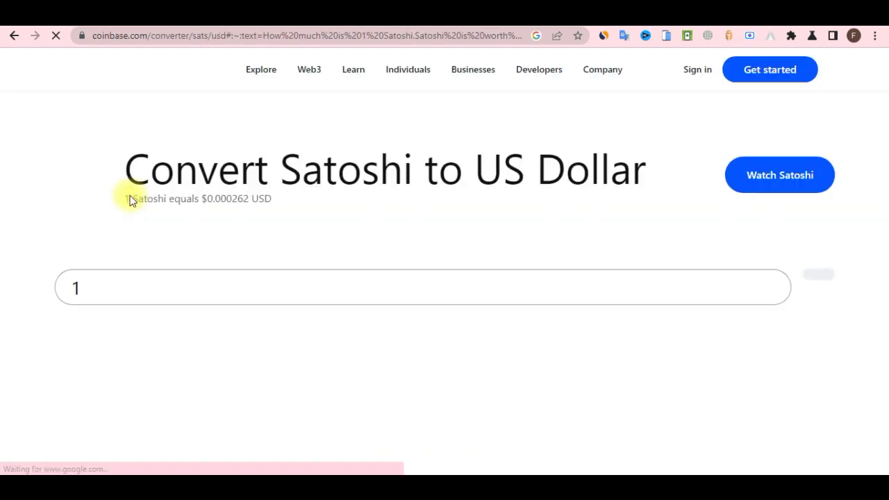
{"action": "double_click", "coordinate": [535, 287]}
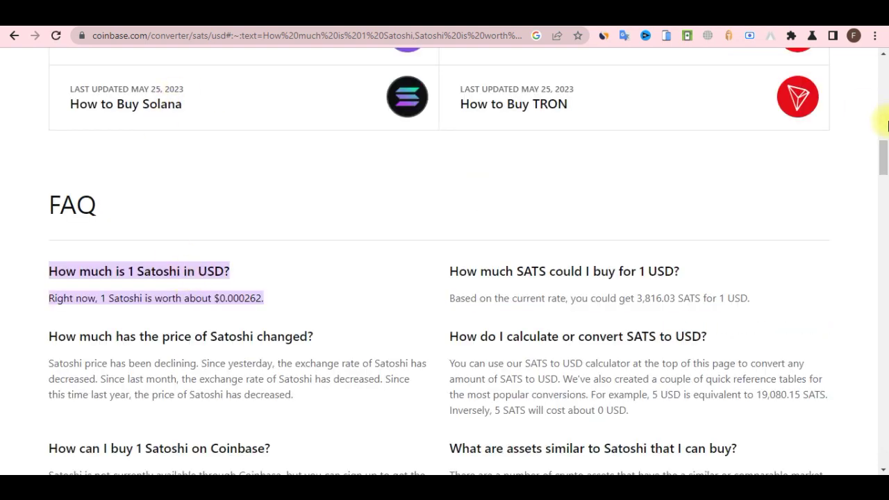
{"action": "left_click_drag", "start_coordinate": [884, 154], "coordinate": [867, 44]}
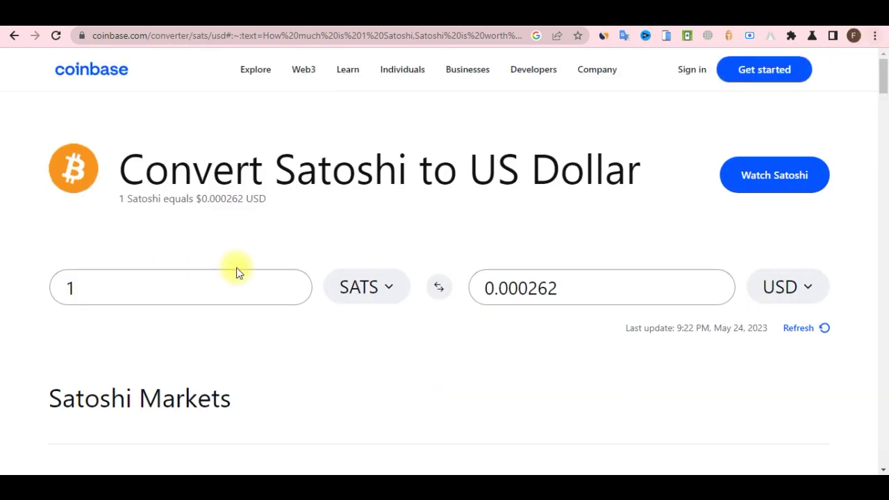
Step: Try to paste the copied ad total into the converter's satoshi amount
{"action": "double_click", "coordinate": [193, 280]}
{"action": "right_click", "coordinate": [193, 279]}
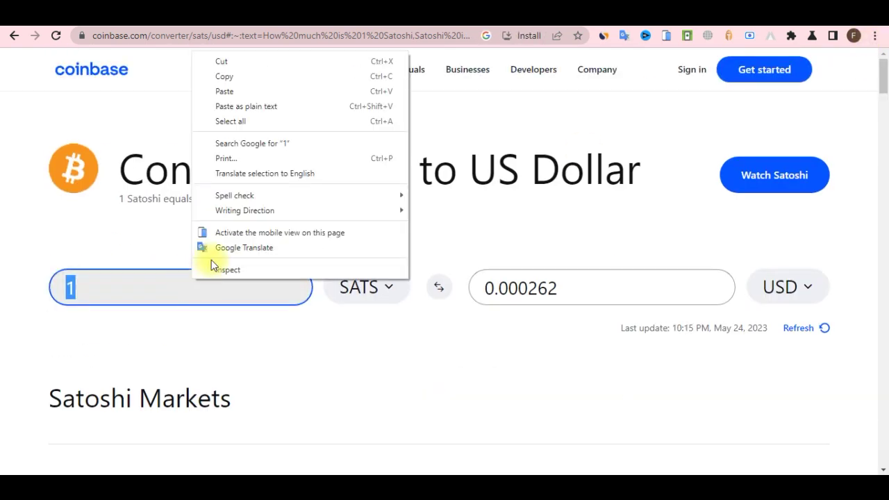
{"action": "left_click", "coordinate": [239, 94]}
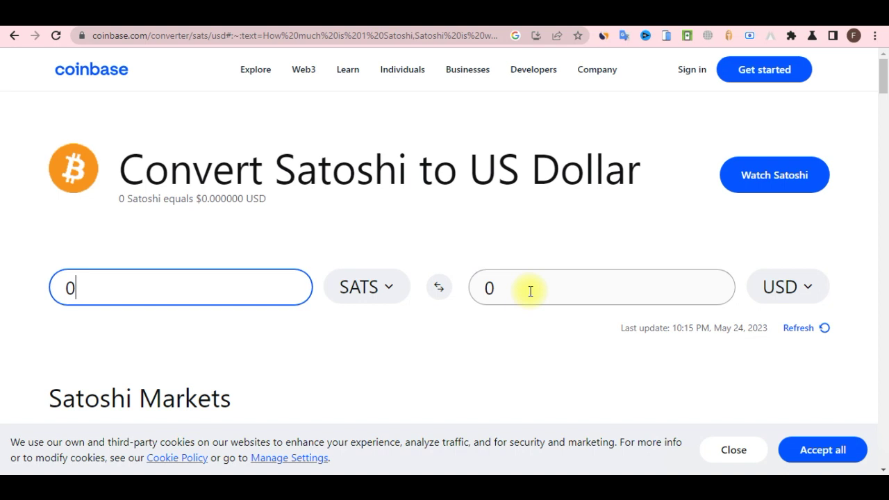
{"action": "double_click", "coordinate": [172, 295]}
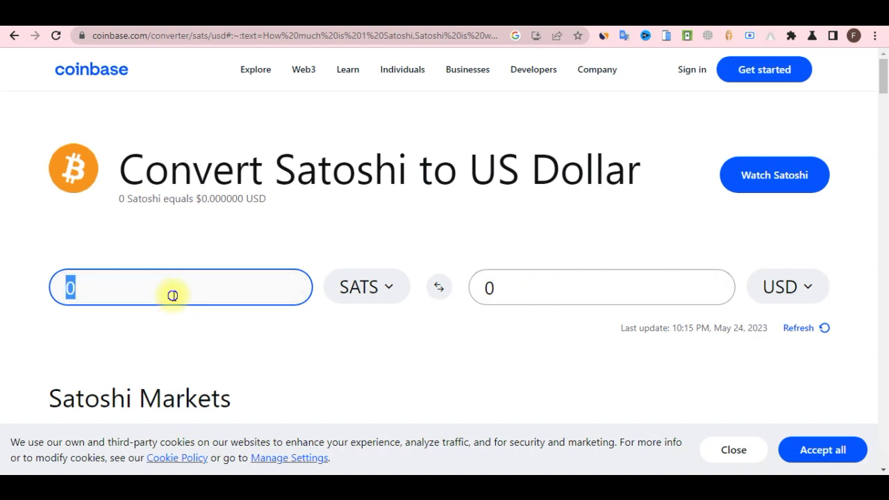
{"action": "right_click", "coordinate": [172, 295]}
{"action": "left_click", "coordinate": [204, 108]}
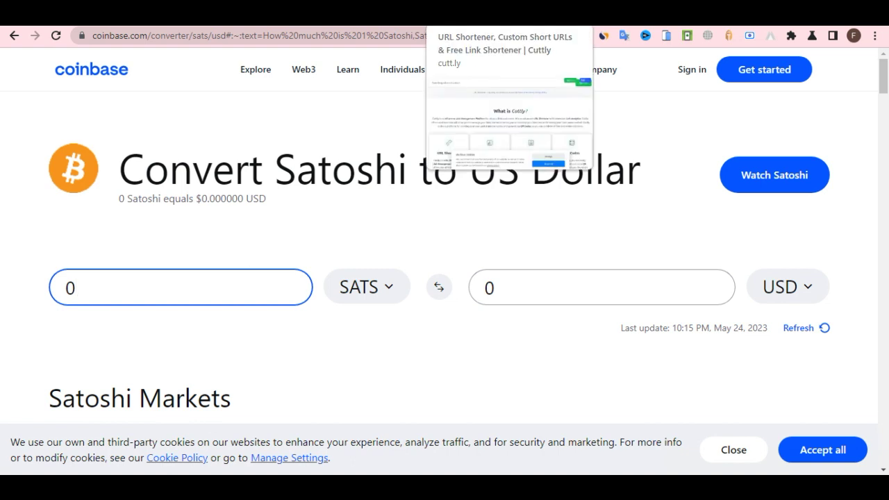
Step: Recheck the ad total, convert 12400 satoshis to US dollars, and copy the converted amount
{"action": "left_click", "coordinate": [305, 12]}
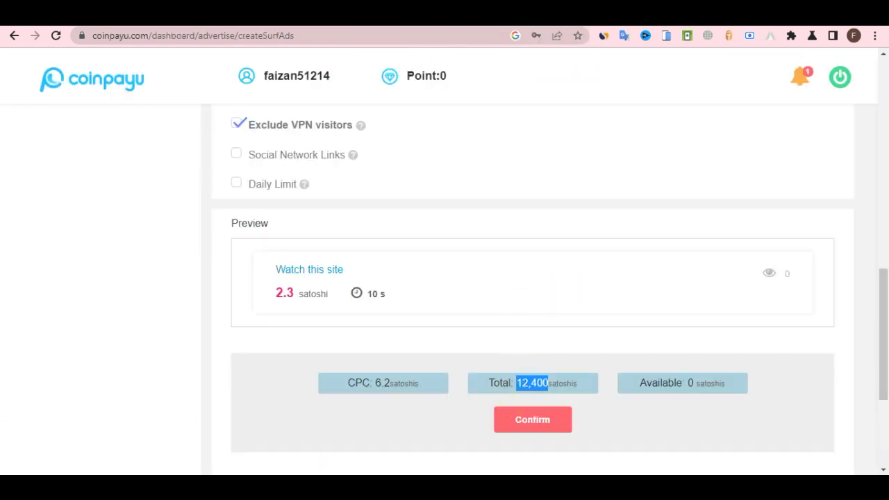
{"action": "key", "text": "ctrl+Tab"}
{"action": "double_click", "coordinate": [127, 278]}
{"action": "type", "text": "12"}
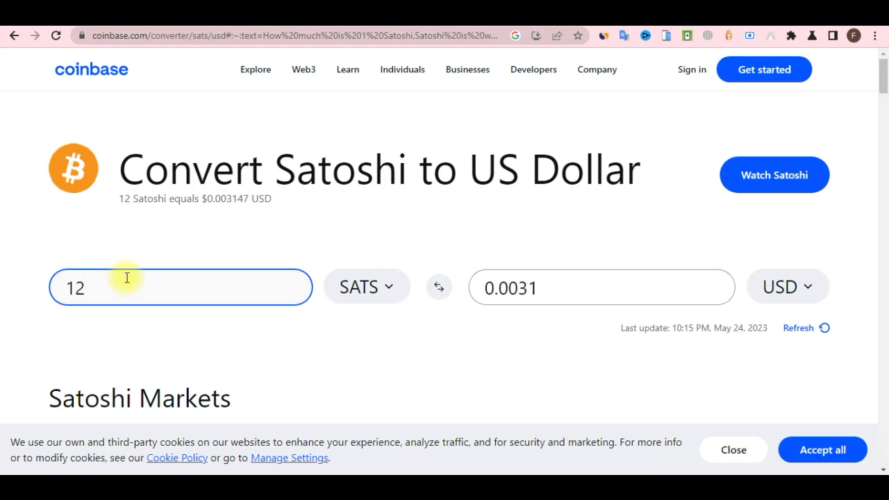
{"action": "type", "text": "400"}
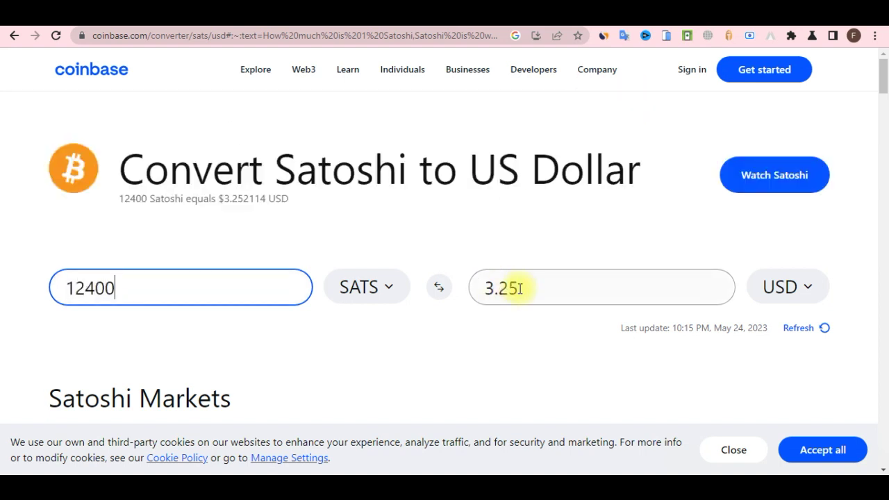
{"action": "left_click_drag", "start_coordinate": [532, 289], "coordinate": [486, 288]}
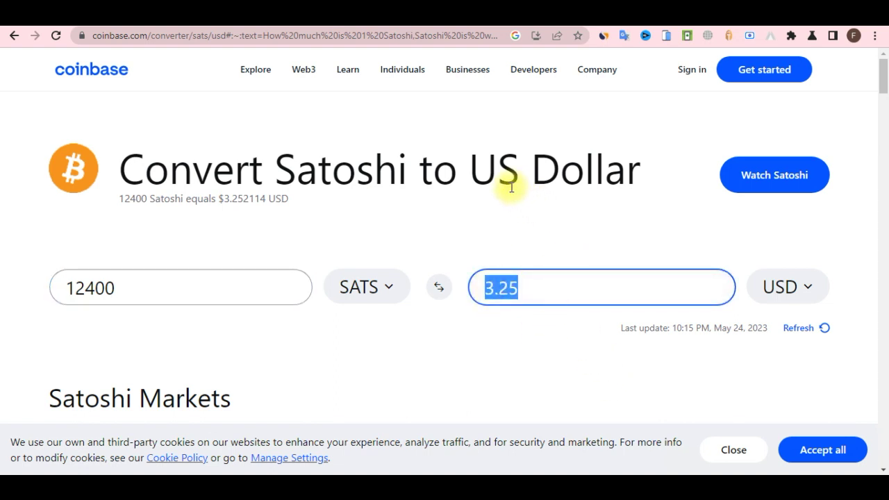
{"action": "right_click", "coordinate": [501, 287]}
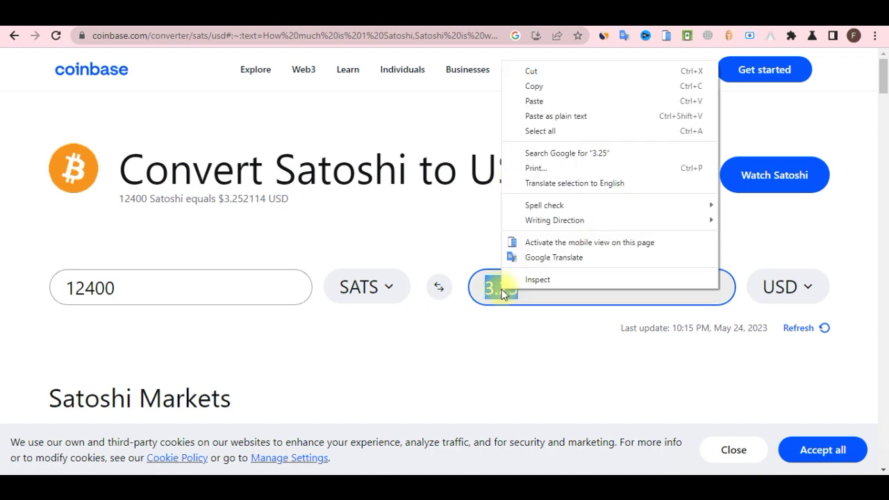
{"action": "left_click", "coordinate": [579, 87]}
Step: Search Google in a new tab for "3.25 in pkr" and examine the converted rupee amount
{"action": "left_click", "coordinate": [725, 26]}
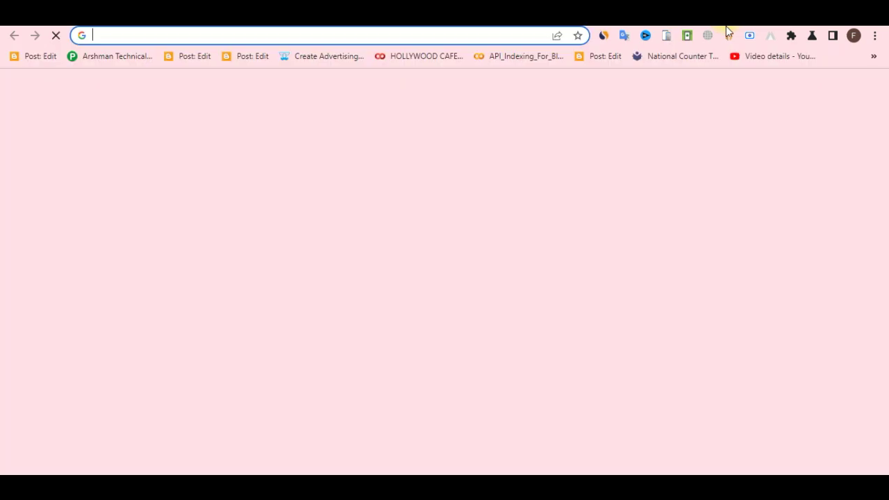
{"action": "right_click", "coordinate": [465, 39]}
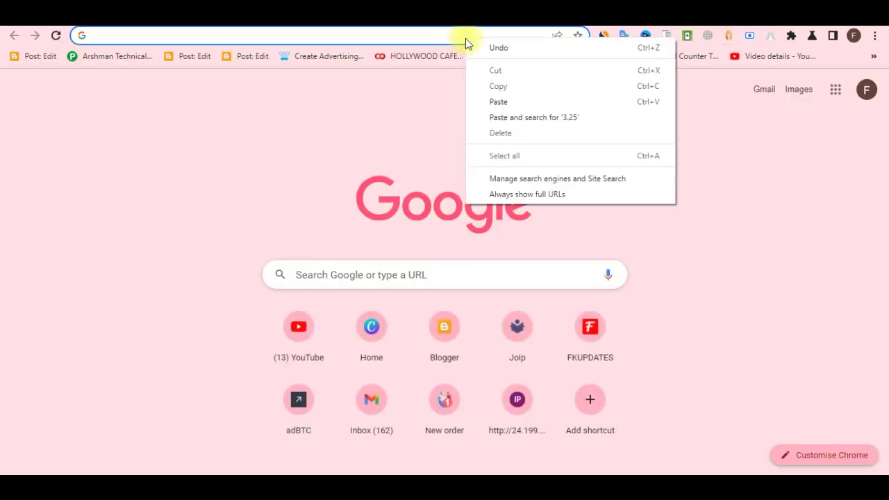
{"action": "left_click", "coordinate": [504, 103]}
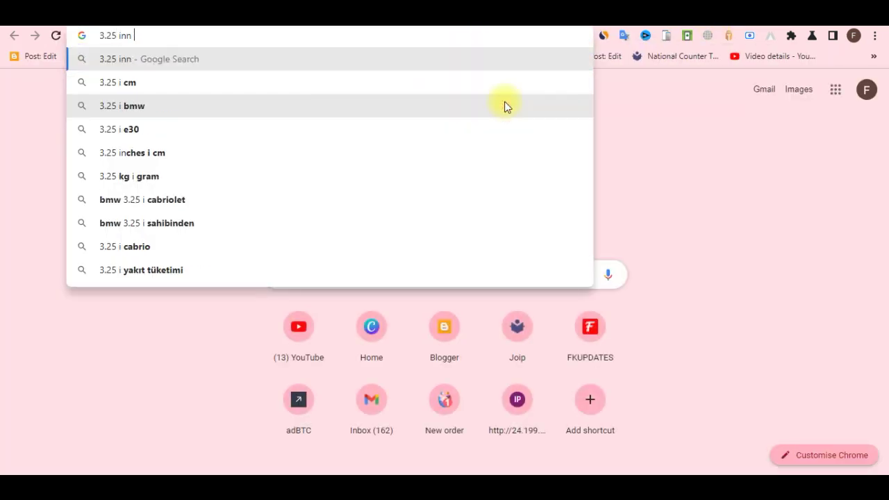
{"action": "type", "text": "in pkr"}
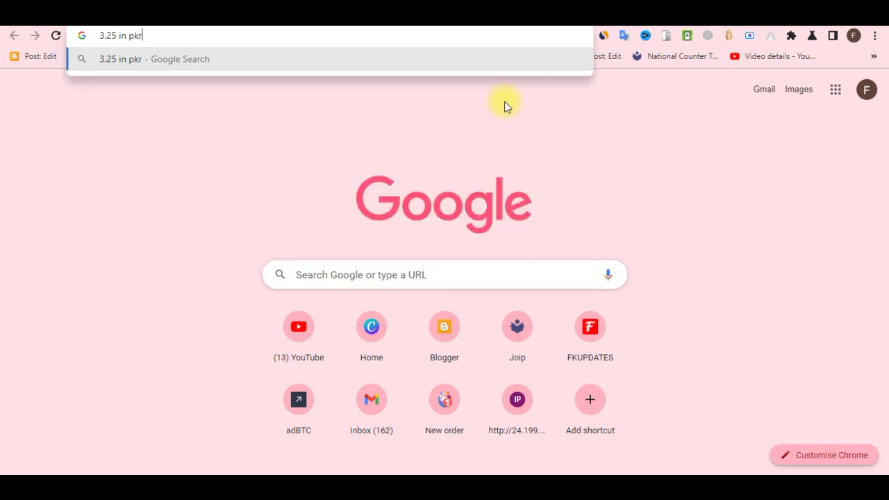
{"action": "key", "text": "Return"}
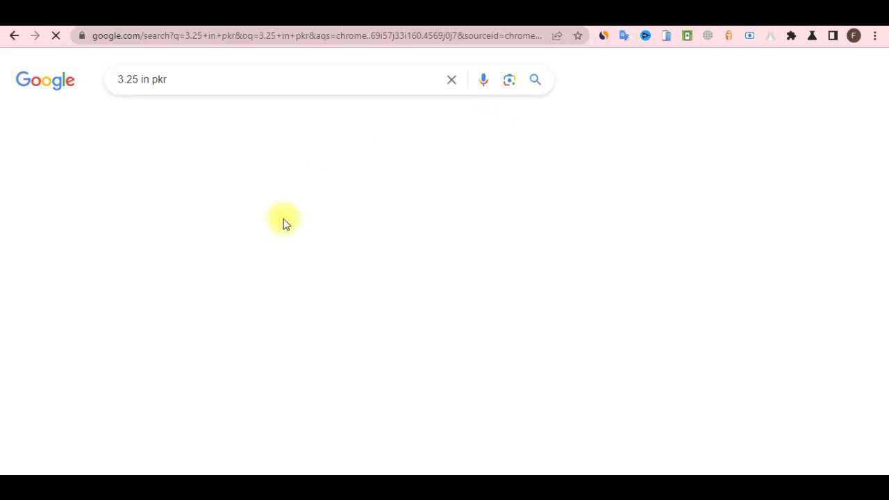
{"action": "left_click_drag", "start_coordinate": [168, 345], "coordinate": [128, 342]}
{"action": "left_click", "coordinate": [155, 337]}
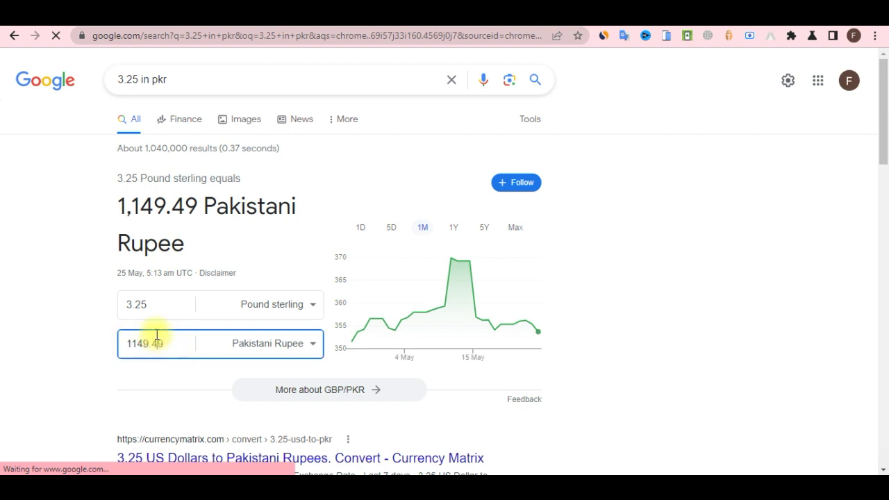
{"action": "left_click", "coordinate": [169, 347]}
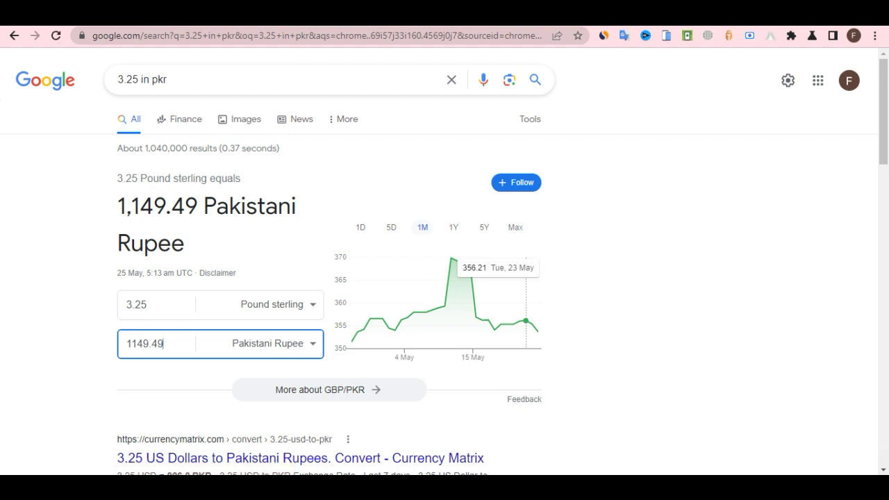
Step: Compare the number of clicks ordered in the CoinPayU ad form with its cost in the rupee conversion
{"action": "key", "text": "ctrl+Tab"}
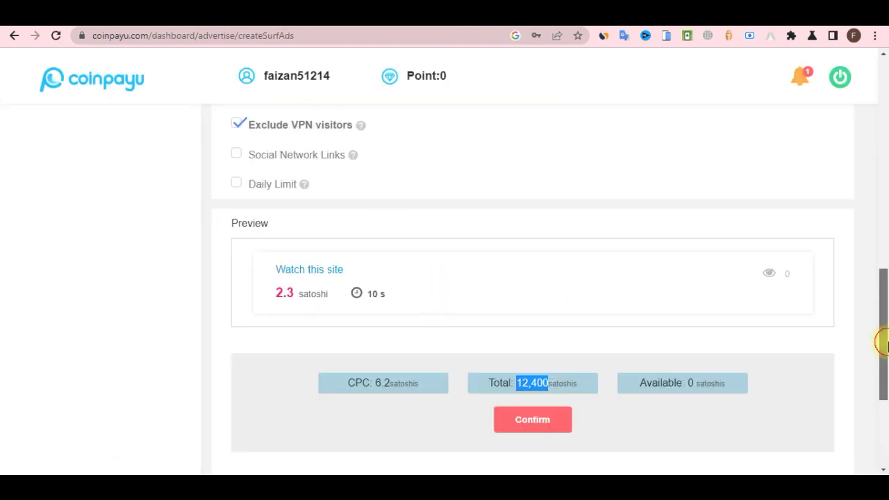
{"action": "left_click_drag", "start_coordinate": [881, 341], "coordinate": [881, 60]}
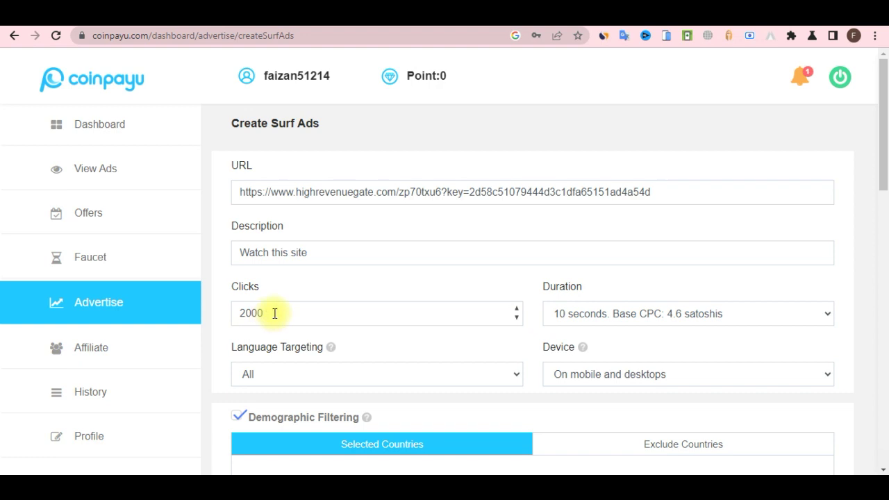
{"action": "left_click_drag", "start_coordinate": [274, 313], "coordinate": [229, 313]}
{"action": "double_click", "coordinate": [250, 288]}
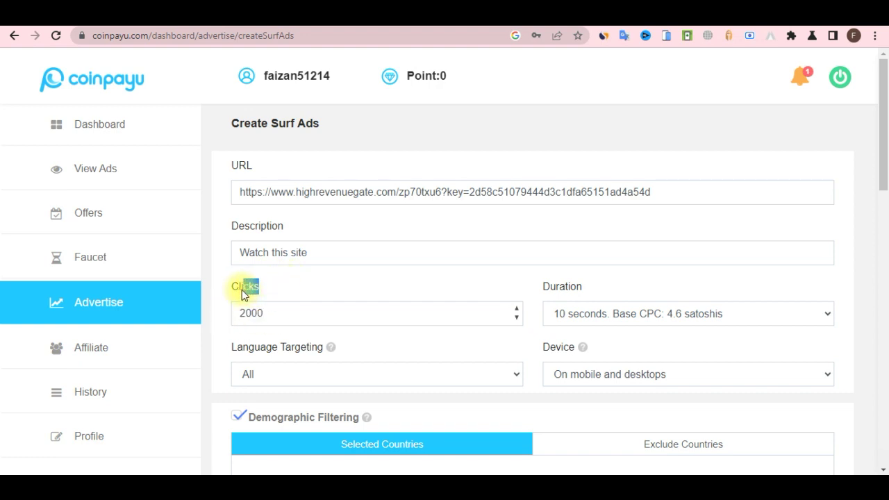
{"action": "left_click", "coordinate": [278, 306]}
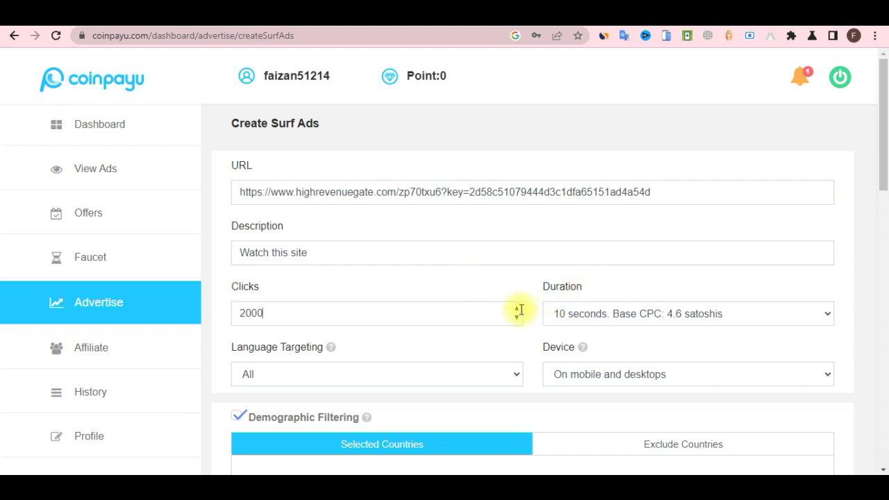
{"action": "double_click", "coordinate": [240, 312]}
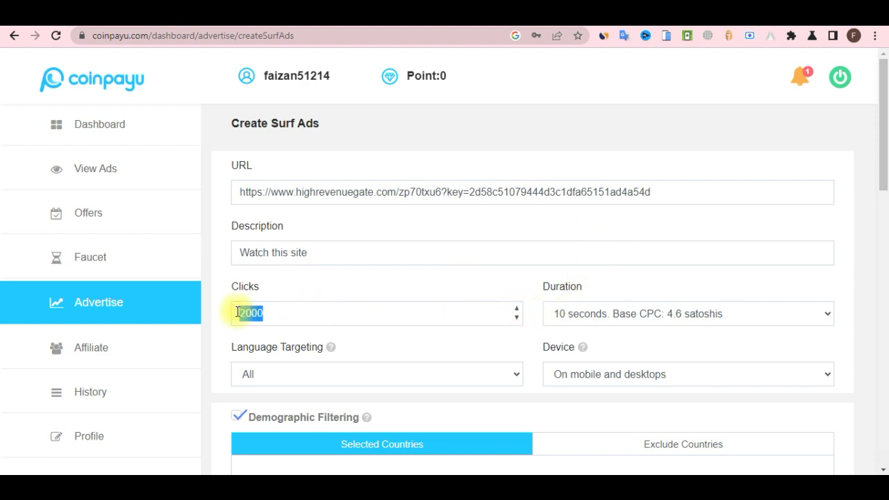
{"action": "left_click", "coordinate": [304, 311]}
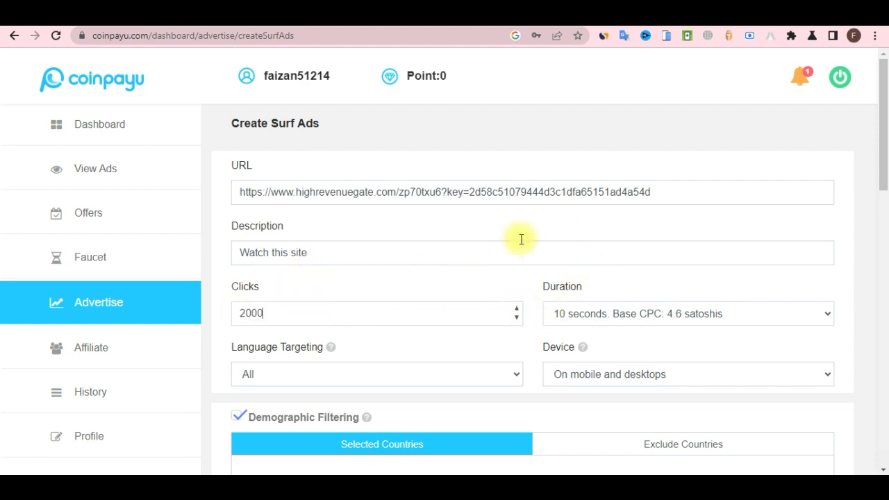
{"action": "left_click_drag", "start_coordinate": [879, 164], "coordinate": [884, 415]}
{"action": "key", "text": "ctrl+Tab"}
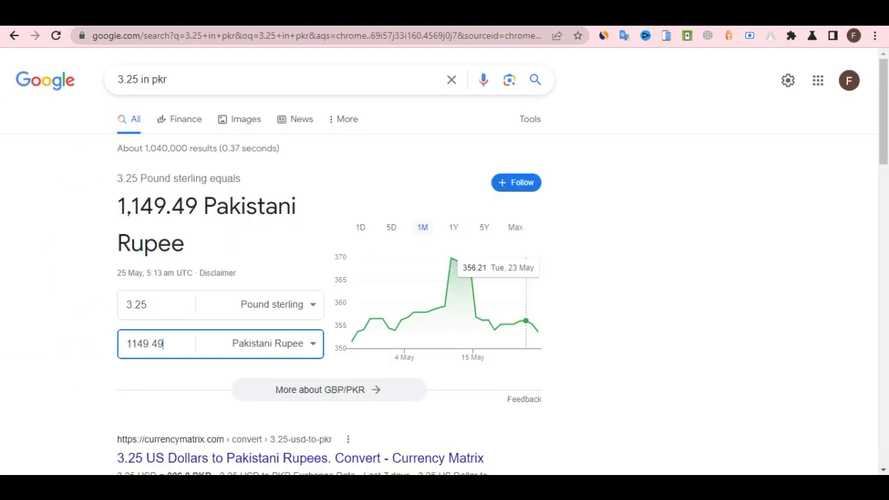
Step: Examine the Pakistani rupee equivalent of 3.25 in the Google currency converter
{"action": "left_click_drag", "start_coordinate": [176, 345], "coordinate": [114, 366]}
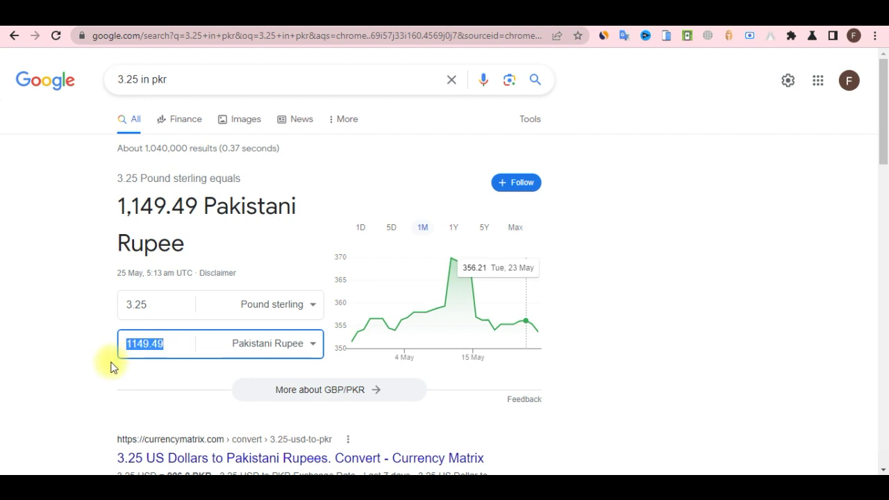
{"action": "left_click", "coordinate": [171, 345]}
{"action": "left_click_drag", "start_coordinate": [171, 343], "coordinate": [127, 343]}
{"action": "left_click", "coordinate": [157, 345]}
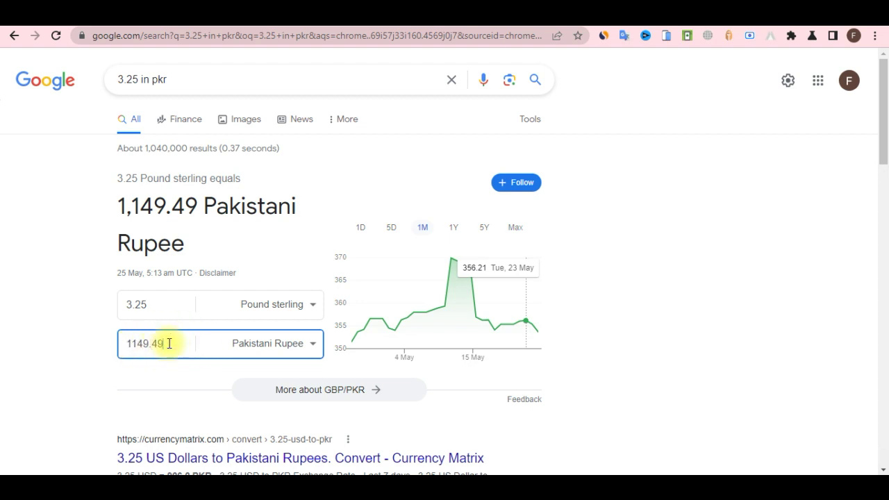
{"action": "double_click", "coordinate": [169, 343]}
{"action": "double_click", "coordinate": [193, 344]}
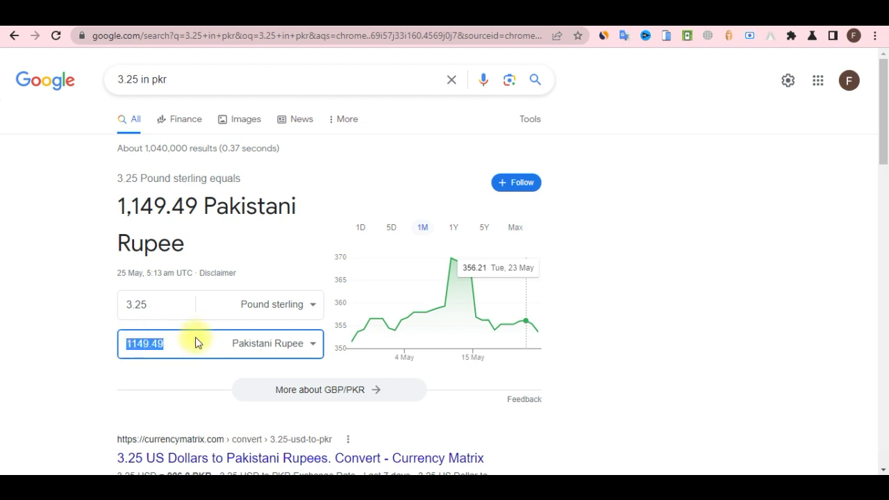
{"action": "left_click_drag", "start_coordinate": [165, 343], "coordinate": [125, 349]}
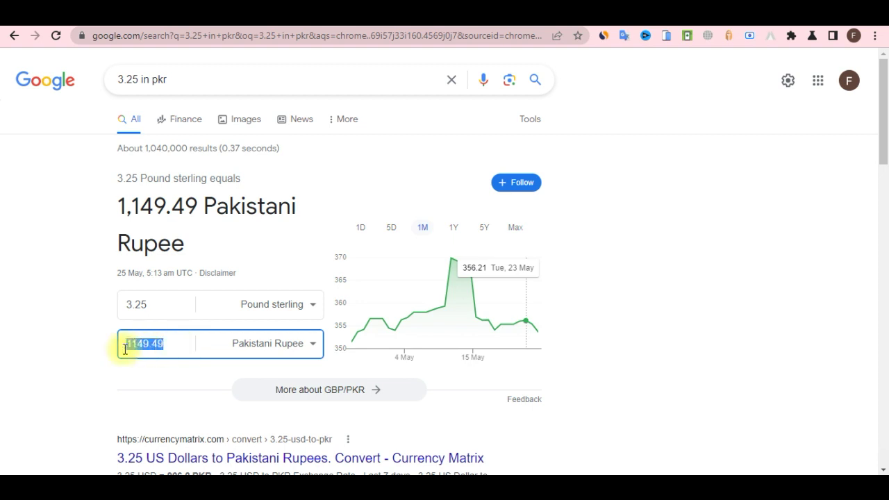
{"action": "left_click_drag", "start_coordinate": [175, 356], "coordinate": [102, 364]}
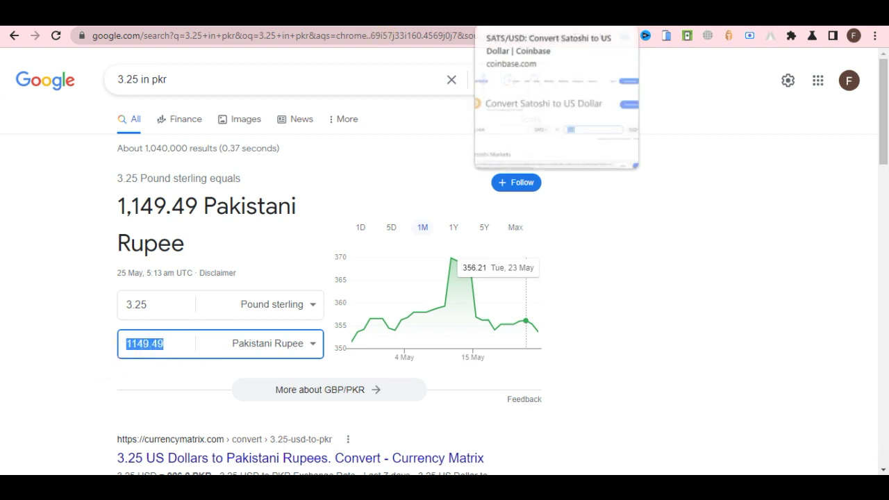
Step: Return to the CoinPayU surf ad form and review the direct link URL, targeted countries and visitor restrictions
{"action": "left_click", "coordinate": [292, 12]}
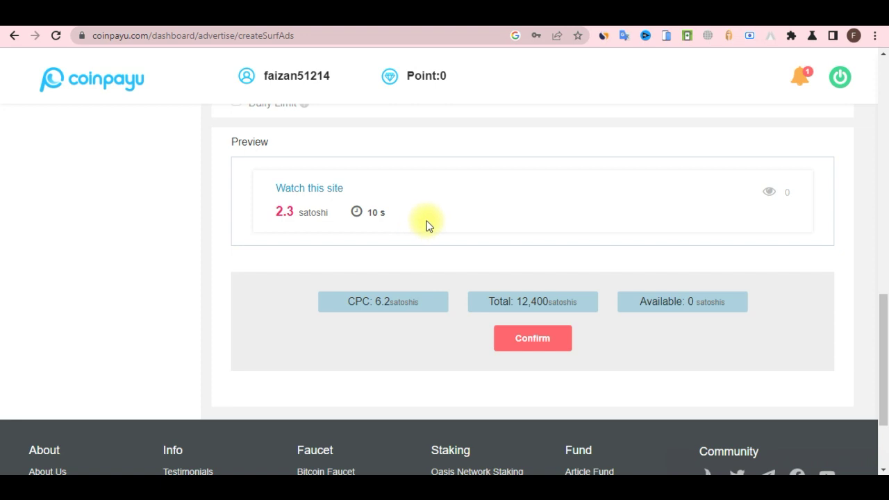
{"action": "left_click_drag", "start_coordinate": [882, 318], "coordinate": [803, 163]}
{"action": "scroll", "coordinate": [799, 139], "scroll_direction": "down", "scroll_amount": 10}
{"action": "left_click_drag", "start_coordinate": [882, 340], "coordinate": [877, 55]}
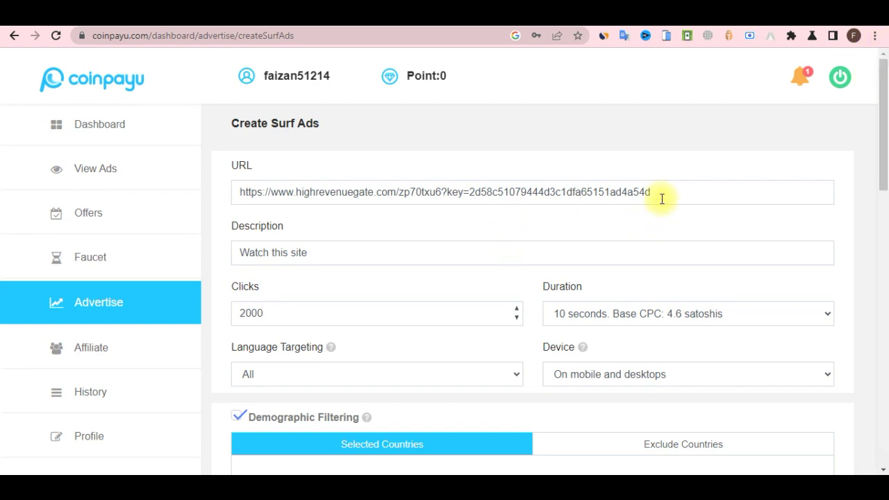
{"action": "left_click_drag", "start_coordinate": [662, 198], "coordinate": [39, 402]}
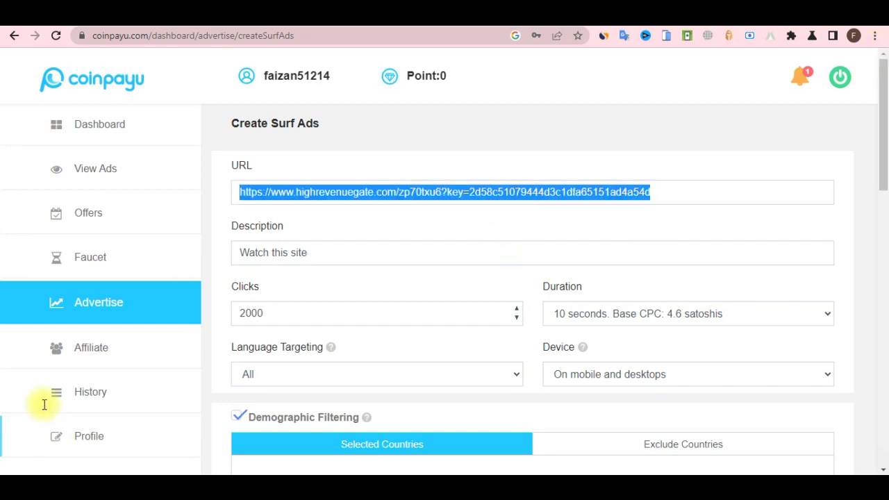
{"action": "left_click", "coordinate": [362, 184]}
{"action": "left_click", "coordinate": [884, 279]}
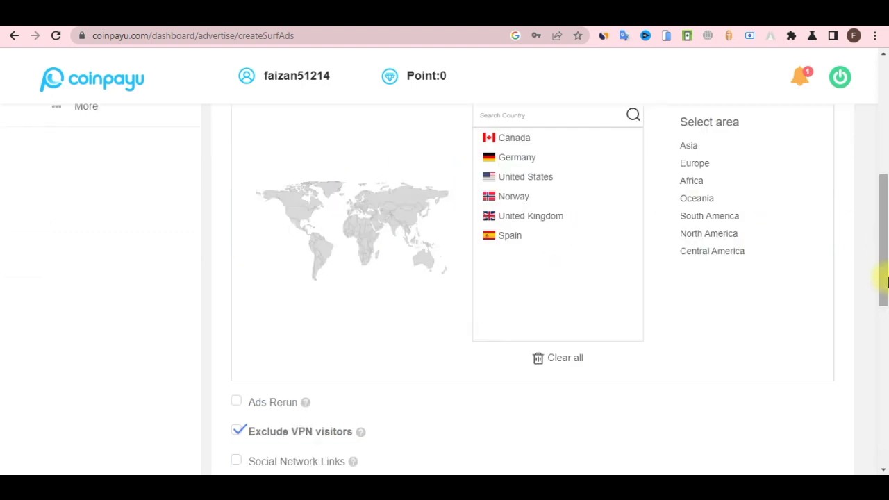
{"action": "scroll", "coordinate": [883, 229], "scroll_direction": "down", "scroll_amount": 2}
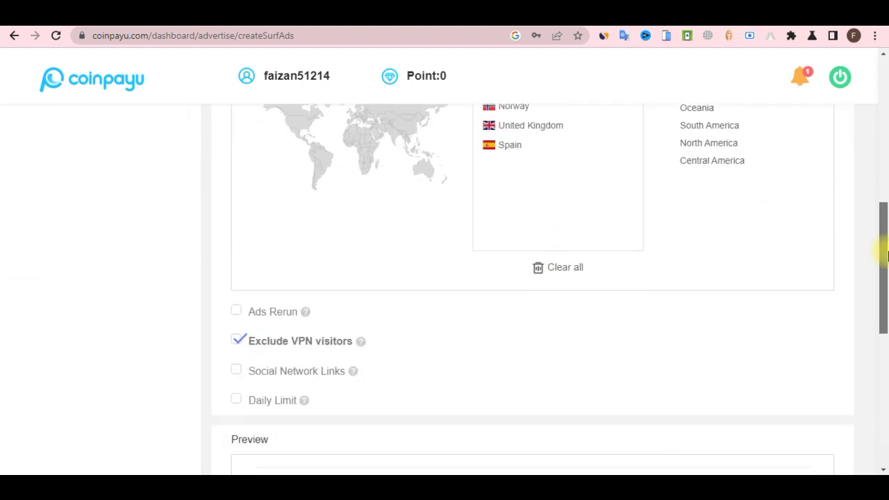
{"action": "scroll", "coordinate": [879, 271], "scroll_direction": "down", "scroll_amount": 3}
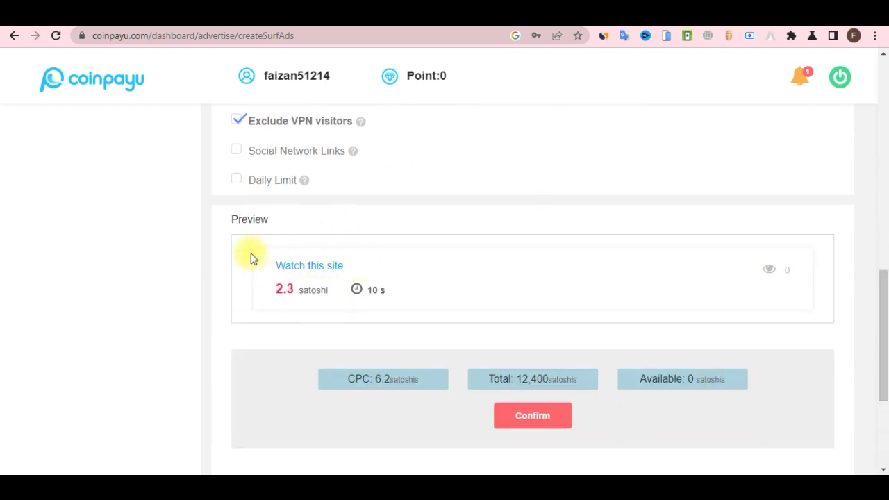
Step: Check the surf ad's preview against the description entered in the form
{"action": "left_click_drag", "start_coordinate": [248, 244], "coordinate": [398, 289]}
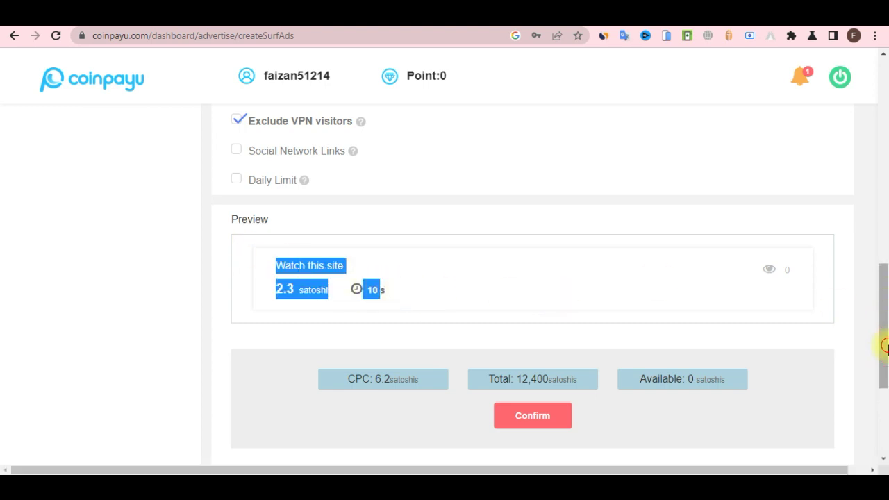
{"action": "left_click_drag", "start_coordinate": [881, 347], "coordinate": [887, 373]}
{"action": "scroll", "coordinate": [833, 199], "scroll_direction": "up", "scroll_amount": 15}
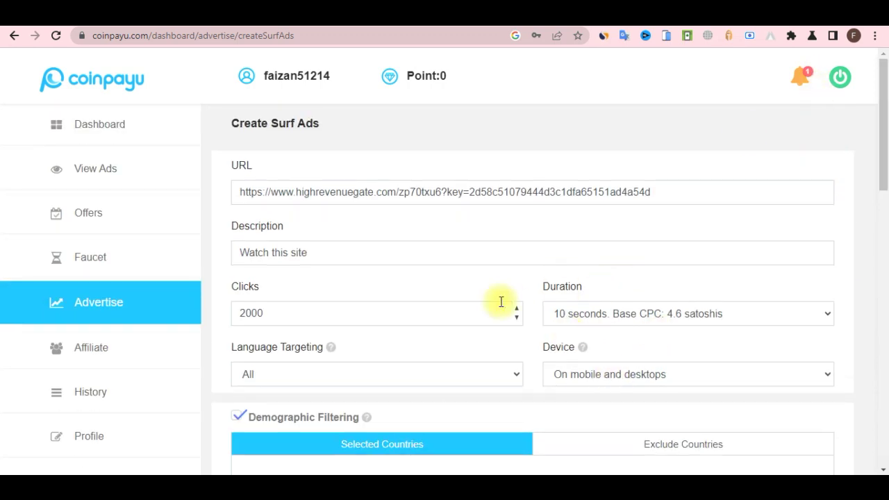
{"action": "left_click_drag", "start_coordinate": [343, 265], "coordinate": [225, 287]}
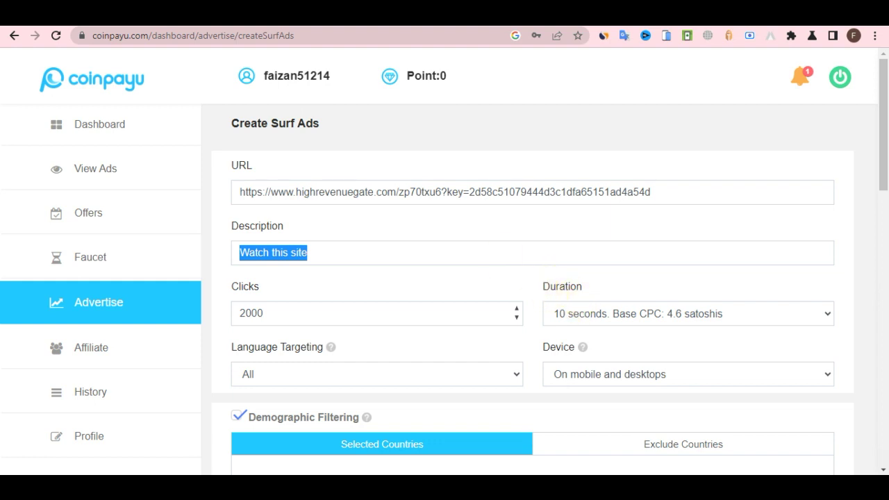
Step: Switch to the YouTube video about finding high CPC keywords for YouTube CPM work
{"action": "left_click", "coordinate": [173, 13]}
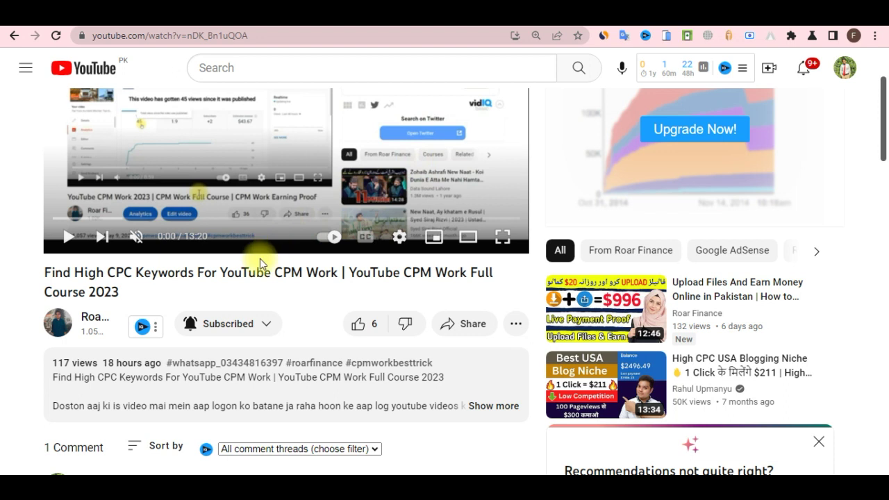